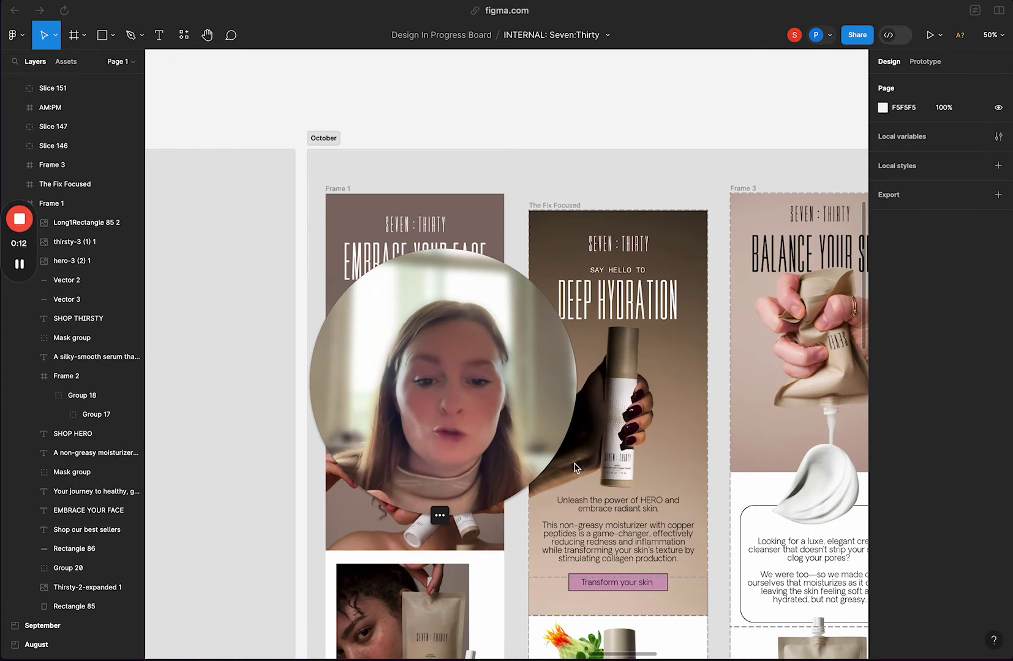
{"action": "mouse_move", "coordinate": [440, 515]}
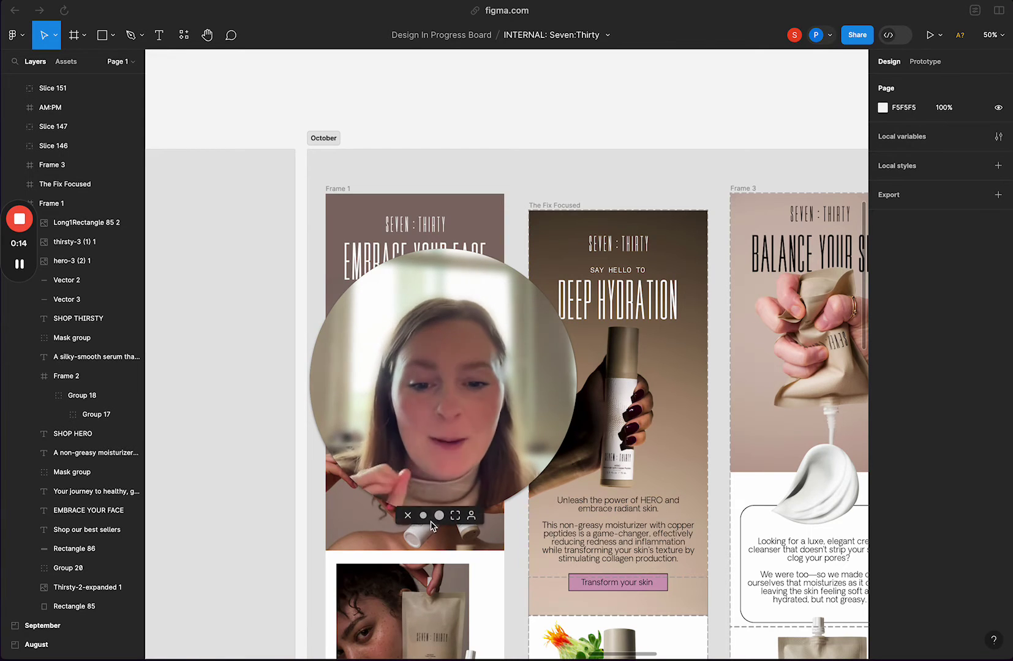
{"action": "left_click", "coordinate": [423, 516]}
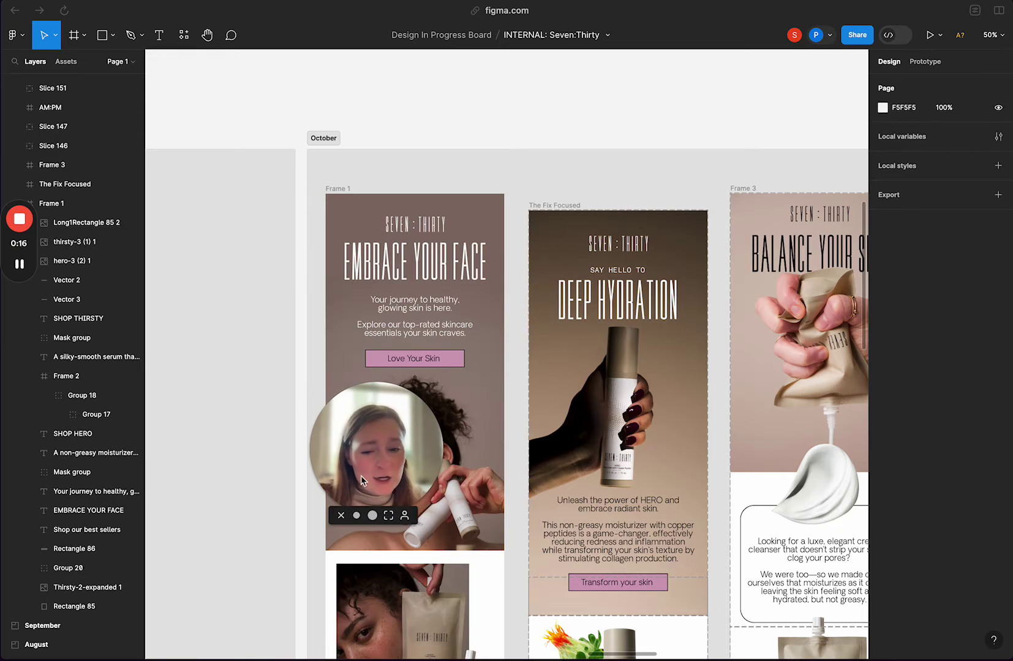
{"action": "left_click_drag", "start_coordinate": [380, 456], "coordinate": [901, 593]}
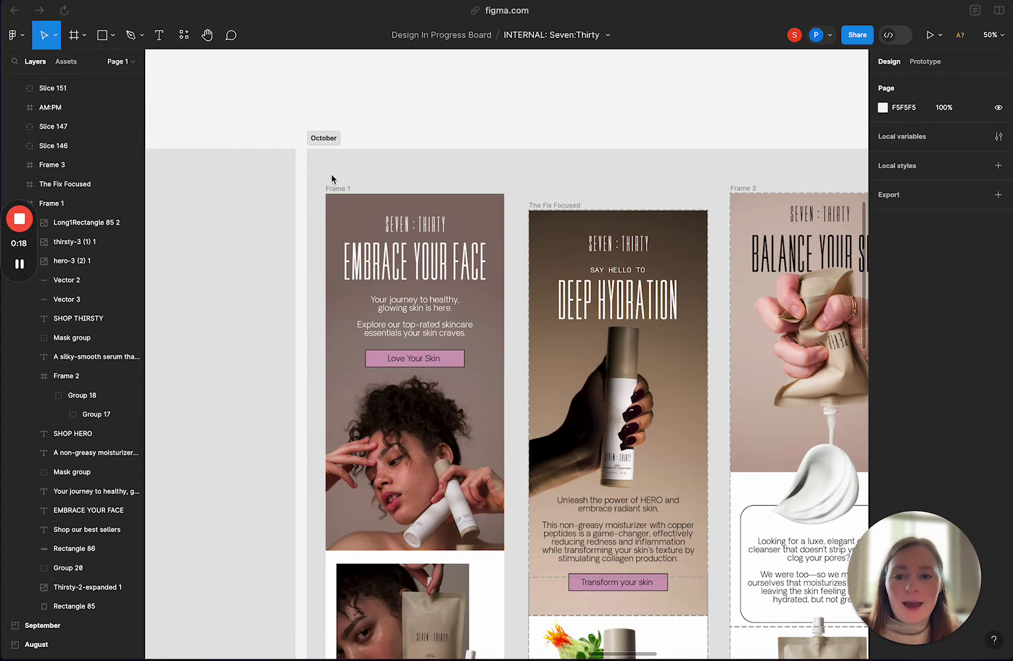
Select Frame 1 in the October section and examine its email design from the header down to the closing call to action.
{"action": "scroll", "coordinate": [361, 196], "scroll_direction": "up", "scroll_amount": 5}
{"action": "left_click", "coordinate": [348, 198]}
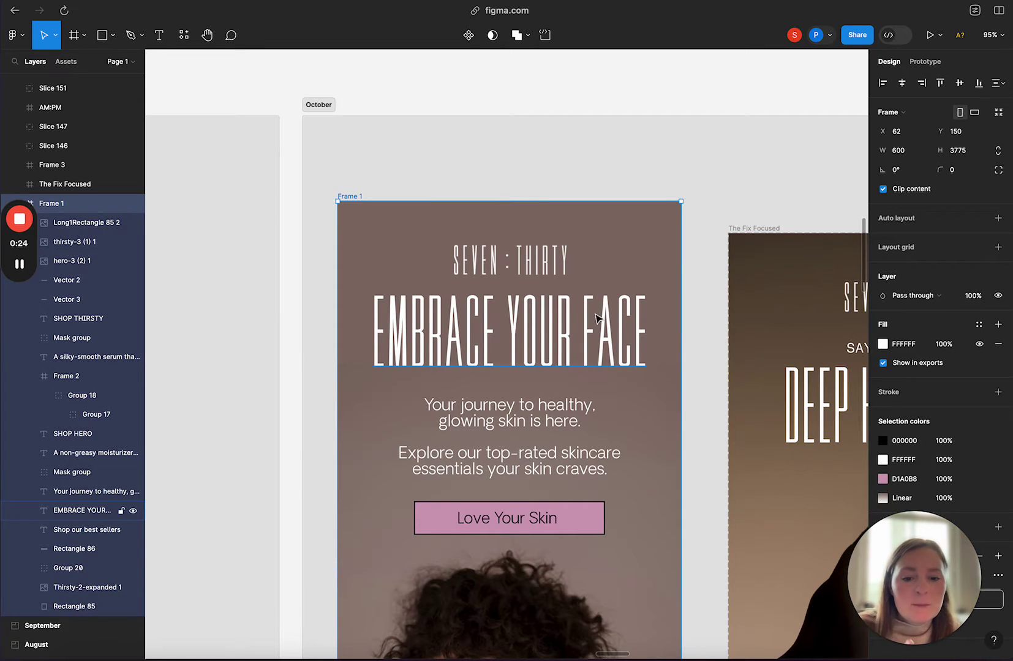
{"action": "scroll", "coordinate": [651, 268], "scroll_direction": "down", "scroll_amount": 1}
{"action": "scroll", "coordinate": [651, 267], "scroll_direction": "down", "scroll_amount": 15}
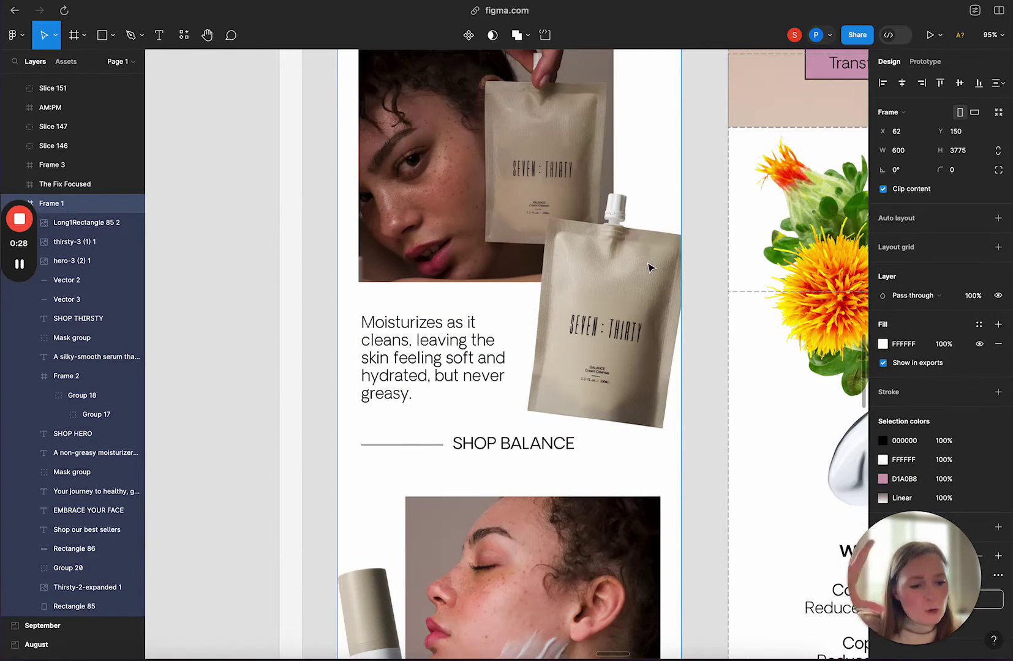
{"action": "scroll", "coordinate": [651, 268], "scroll_direction": "down", "scroll_amount": 5}
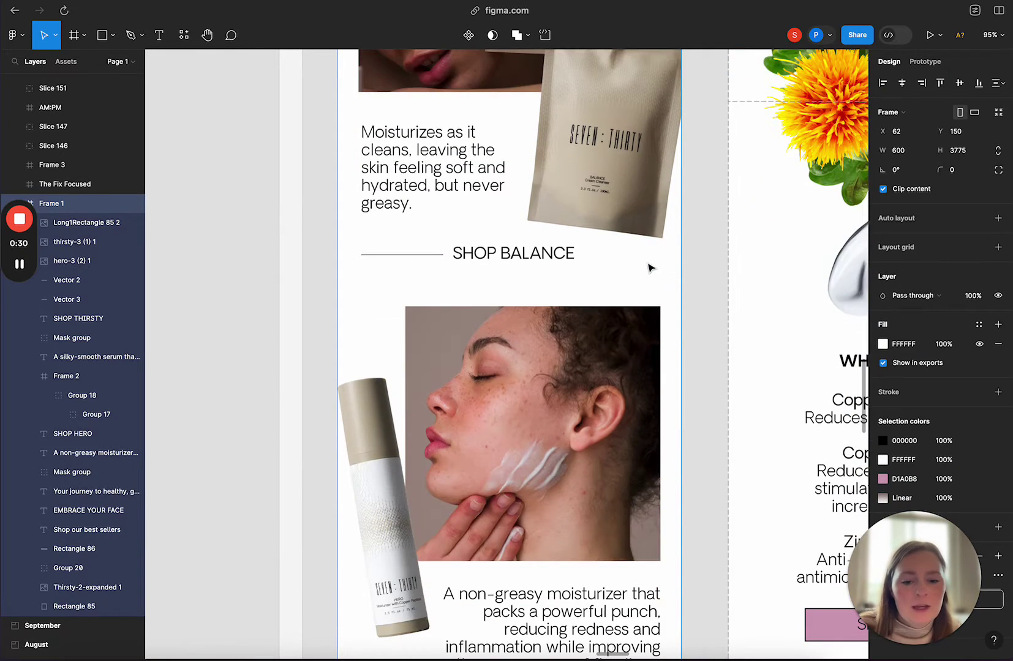
{"action": "scroll", "coordinate": [651, 268], "scroll_direction": "down", "scroll_amount": 5}
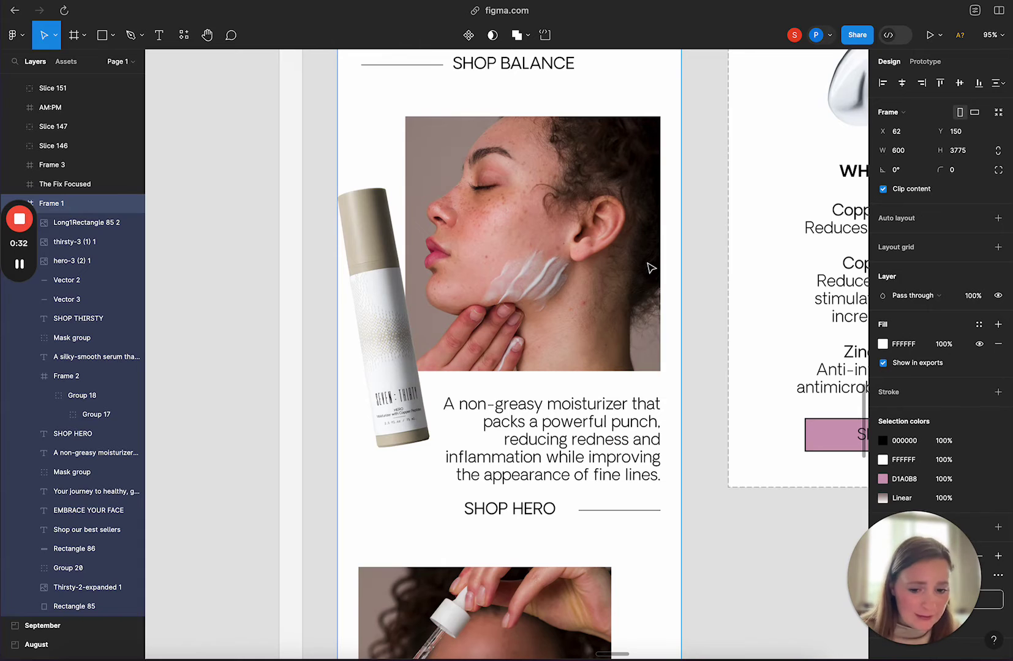
{"action": "scroll", "coordinate": [651, 268], "scroll_direction": "down", "scroll_amount": 10}
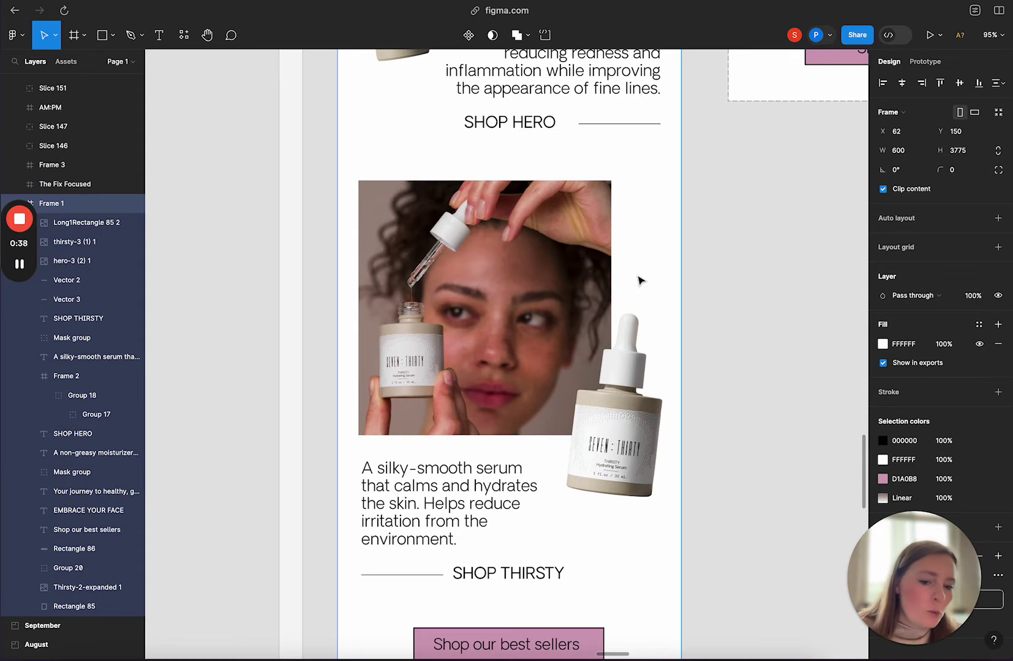
{"action": "scroll", "coordinate": [639, 281], "scroll_direction": "down", "scroll_amount": 5}
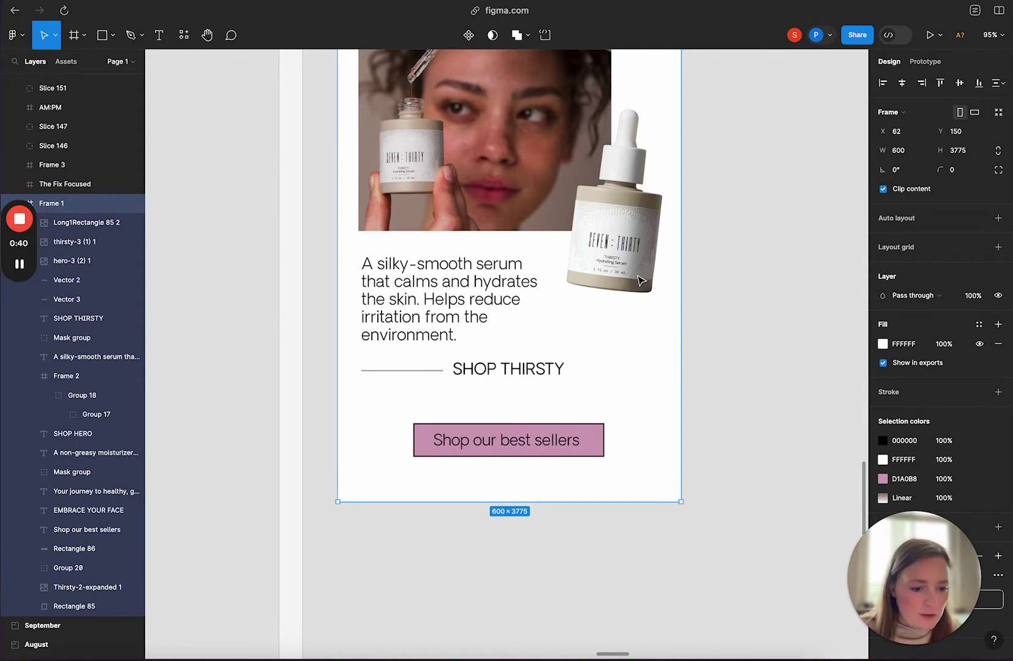
{"action": "scroll", "coordinate": [638, 281], "scroll_direction": "up", "scroll_amount": 20}
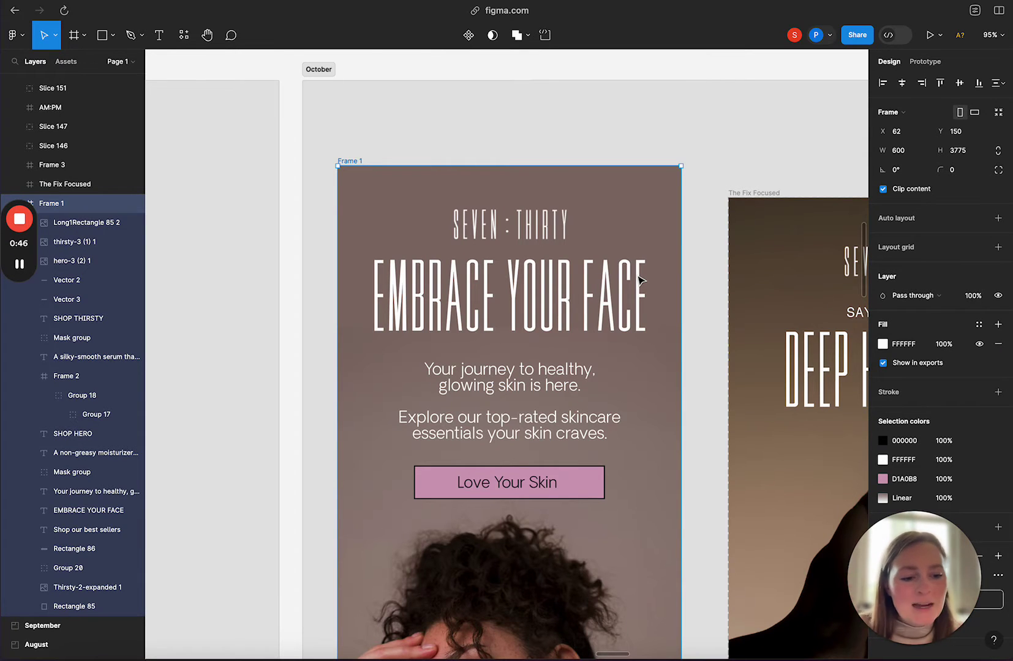
Rename Frame 1 in the October section as "Email - 1".
{"action": "double_click", "coordinate": [352, 161]}
{"action": "type", "text": "Email"}
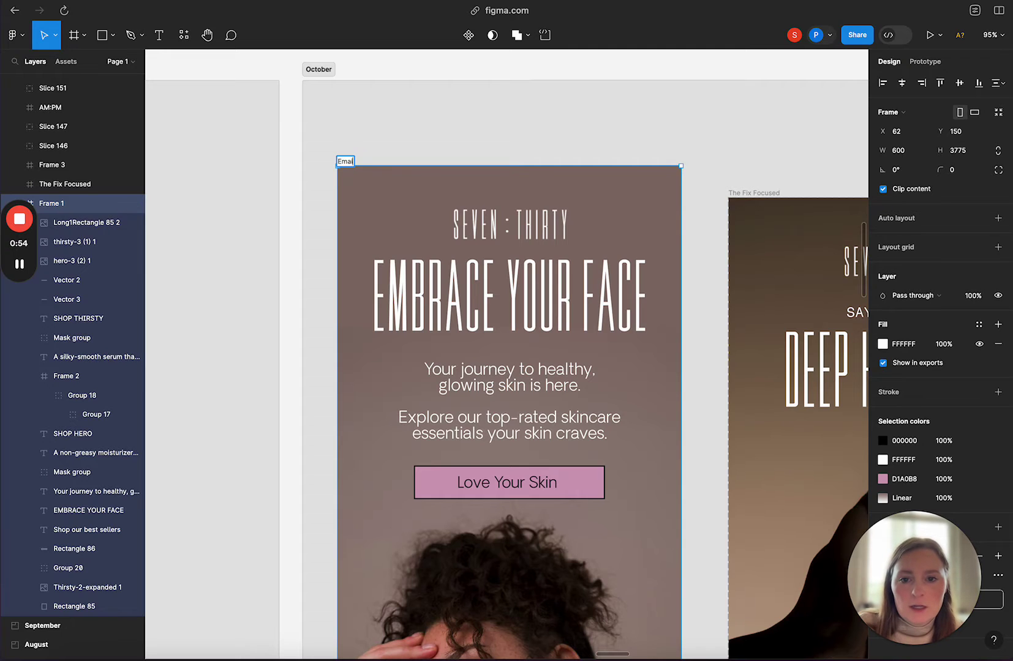
{"action": "type", "text": " - 1"}
{"action": "left_click", "coordinate": [414, 130]}
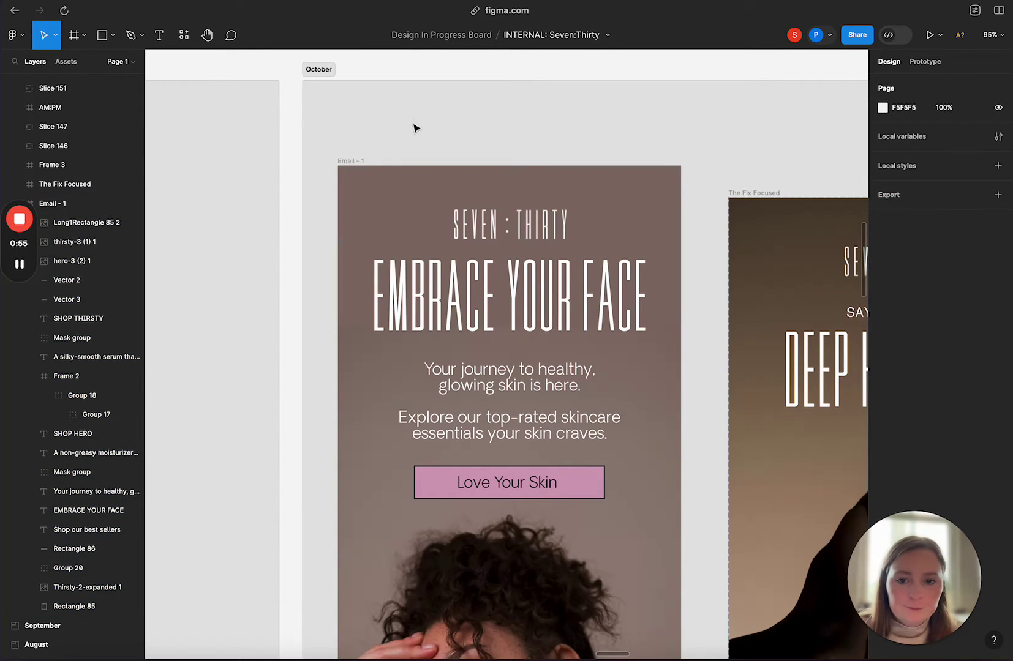
Draw a slice about 600 × 594 in the Email - 1 frame, from its upper edge to just below the Love Your Skin button.
{"action": "left_click", "coordinate": [359, 163]}
{"action": "left_click", "coordinate": [359, 164]}
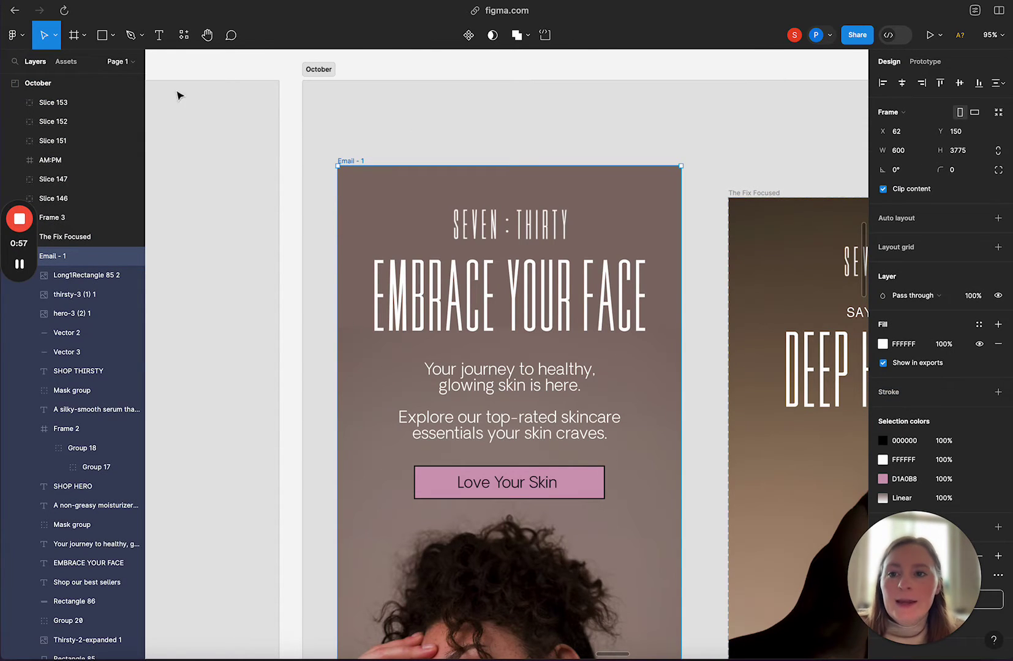
{"action": "left_click", "coordinate": [84, 36]}
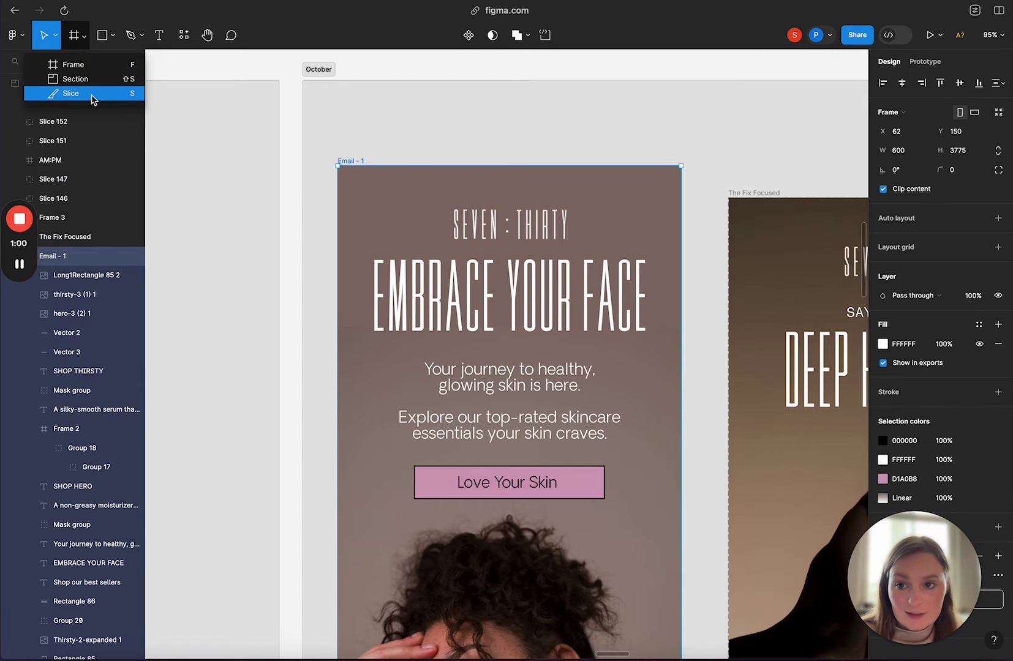
{"action": "left_click", "coordinate": [93, 99]}
{"action": "left_click_drag", "start_coordinate": [339, 166], "coordinate": [680, 505]}
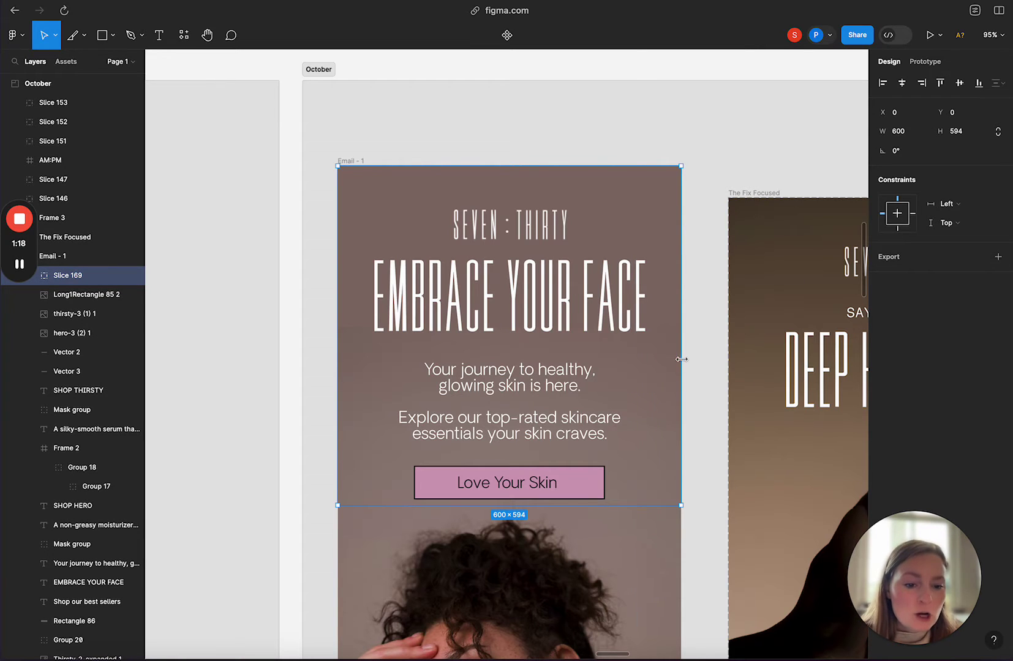
{"action": "left_click_drag", "start_coordinate": [682, 359], "coordinate": [671, 327]}
Try extending the slice to the hero photo's lower edge at a height of 1201, comparing it with a cut below the button.
{"action": "scroll", "coordinate": [687, 359], "scroll_direction": "up", "scroll_amount": 5}
{"action": "scroll", "coordinate": [672, 328], "scroll_direction": "down", "scroll_amount": 6}
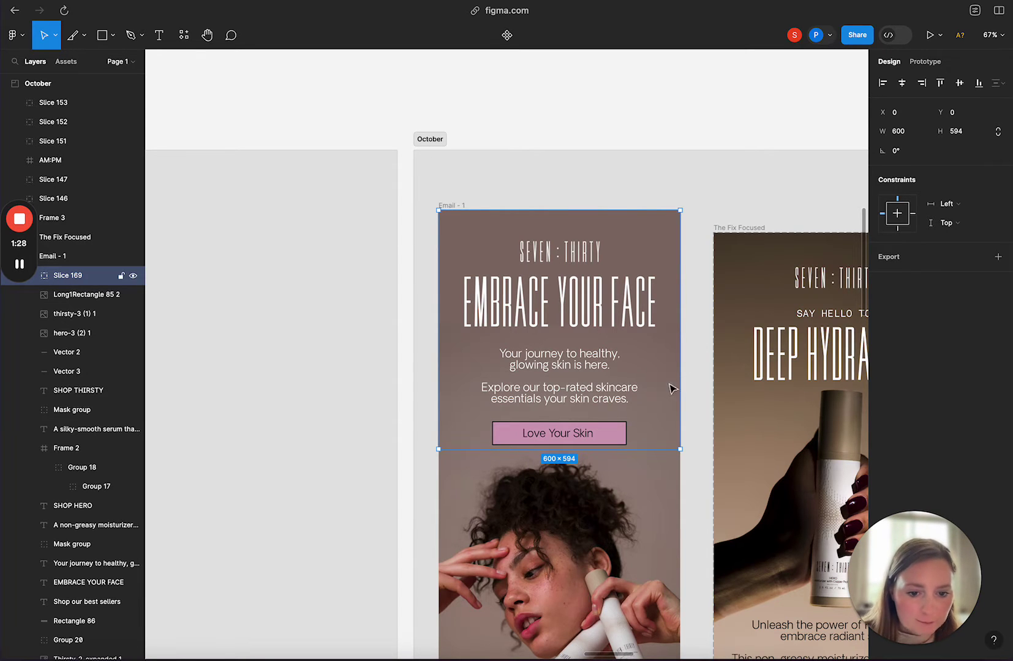
{"action": "scroll", "coordinate": [640, 384], "scroll_direction": "down", "scroll_amount": 3}
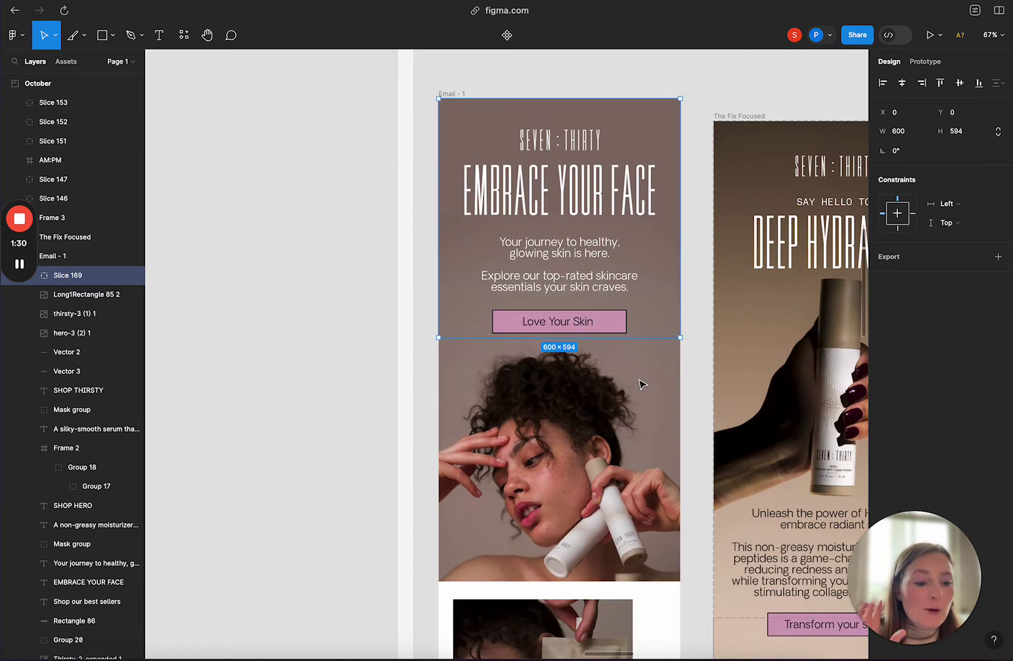
{"action": "left_click_drag", "start_coordinate": [637, 337], "coordinate": [650, 580]}
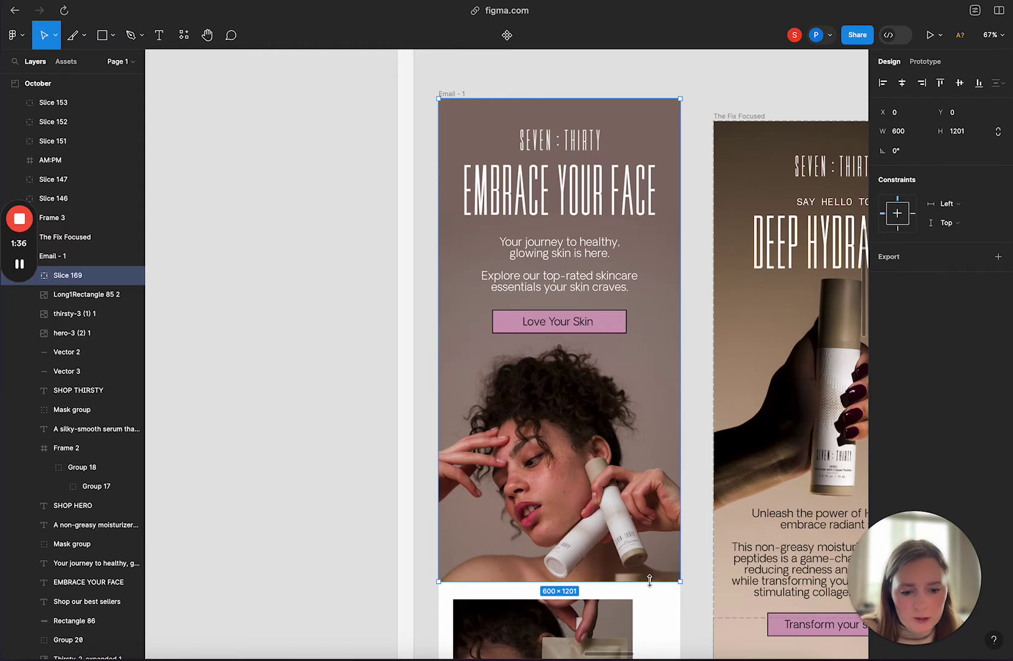
{"action": "left_click_drag", "start_coordinate": [650, 580], "coordinate": [648, 338]}
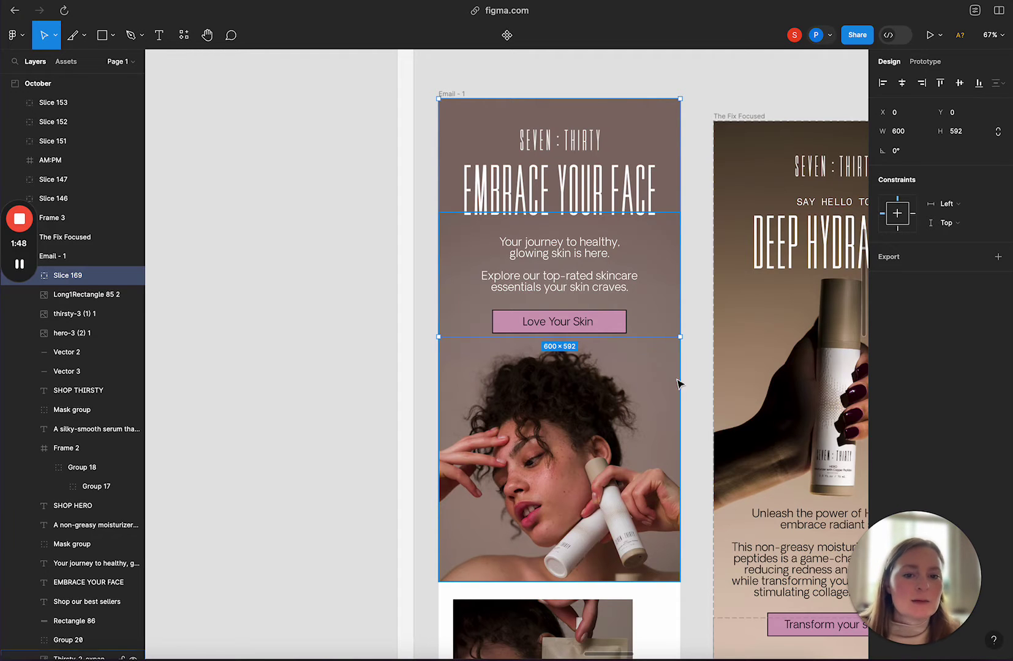
{"action": "left_click_drag", "start_coordinate": [662, 315], "coordinate": [664, 583]}
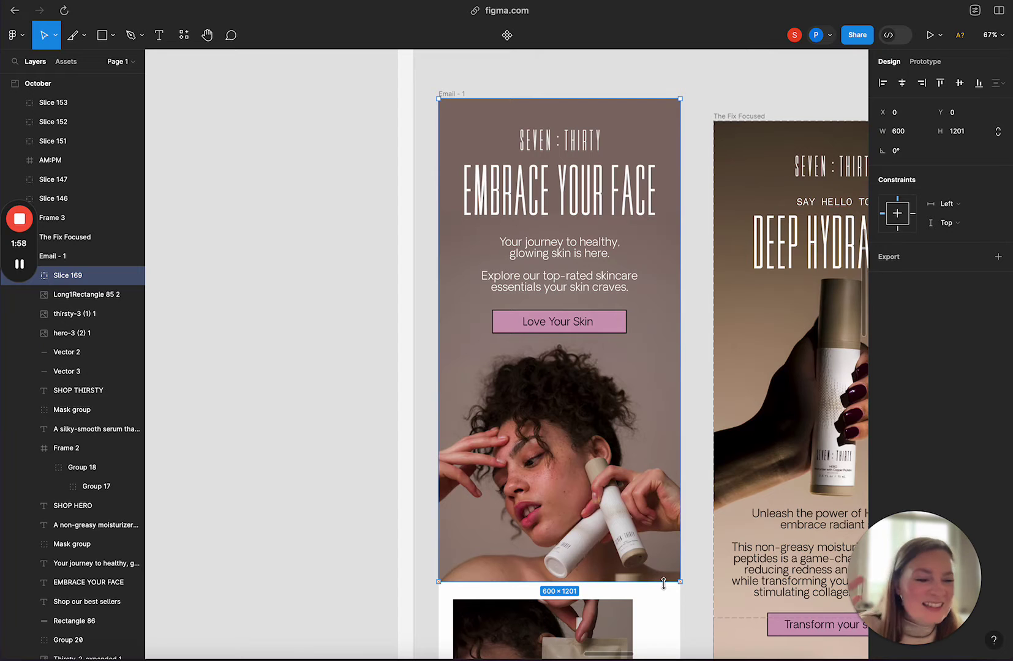
Resize the slice to a height of about 598, ending below the Love Your Skin button, and place a duplicate directly beneath it.
{"action": "left_click_drag", "start_coordinate": [663, 583], "coordinate": [653, 340]}
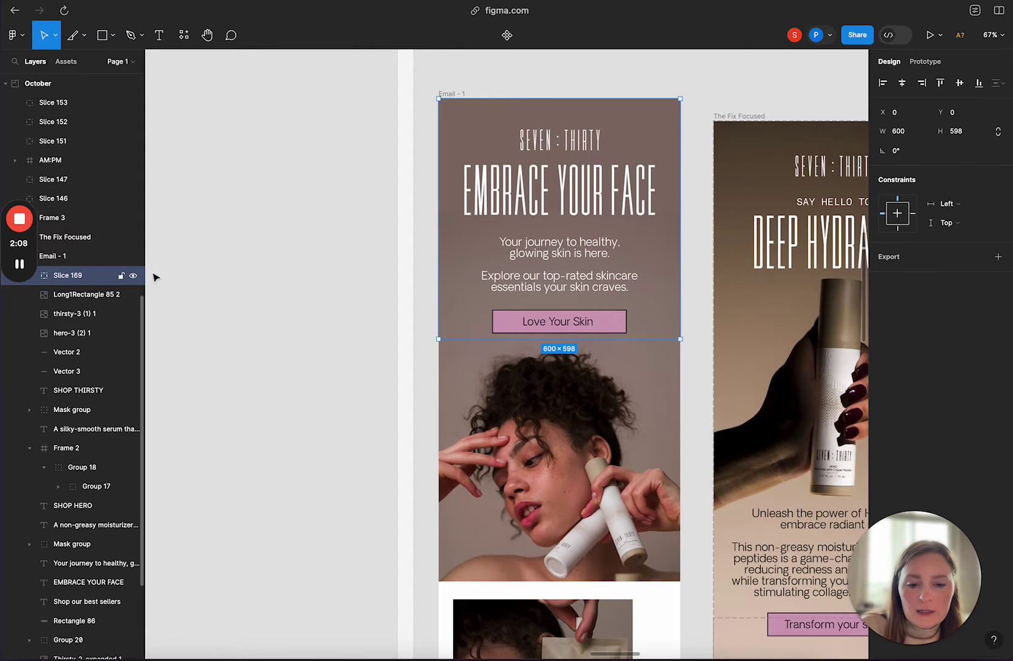
{"action": "key", "text": "super+d"}
{"action": "left_click_drag", "start_coordinate": [654, 251], "coordinate": [652, 494]}
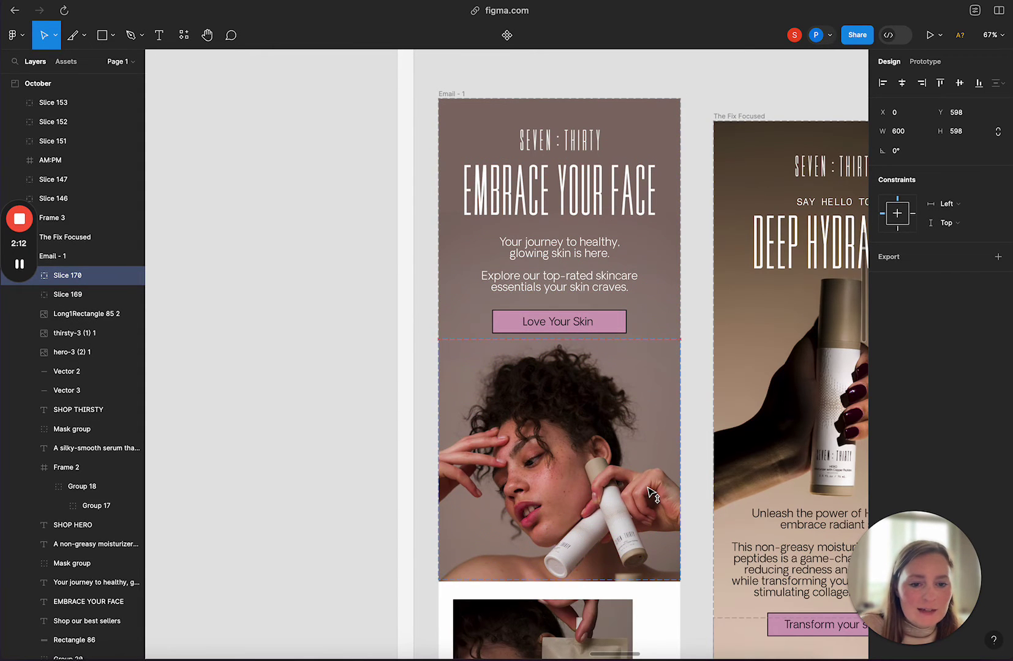
Check the seam between the two slices and extend the lower slice to the hero photo's bottom edge, at a height of 603.
{"action": "scroll", "coordinate": [637, 367], "scroll_direction": "up", "scroll_amount": 10}
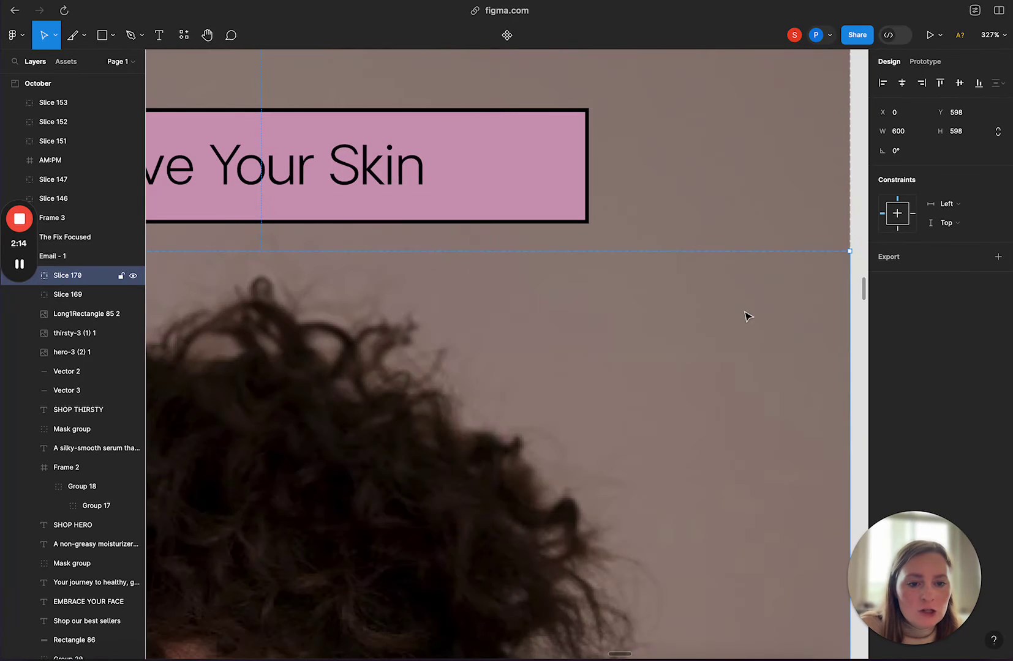
{"action": "left_click_drag", "start_coordinate": [746, 329], "coordinate": [741, 309]}
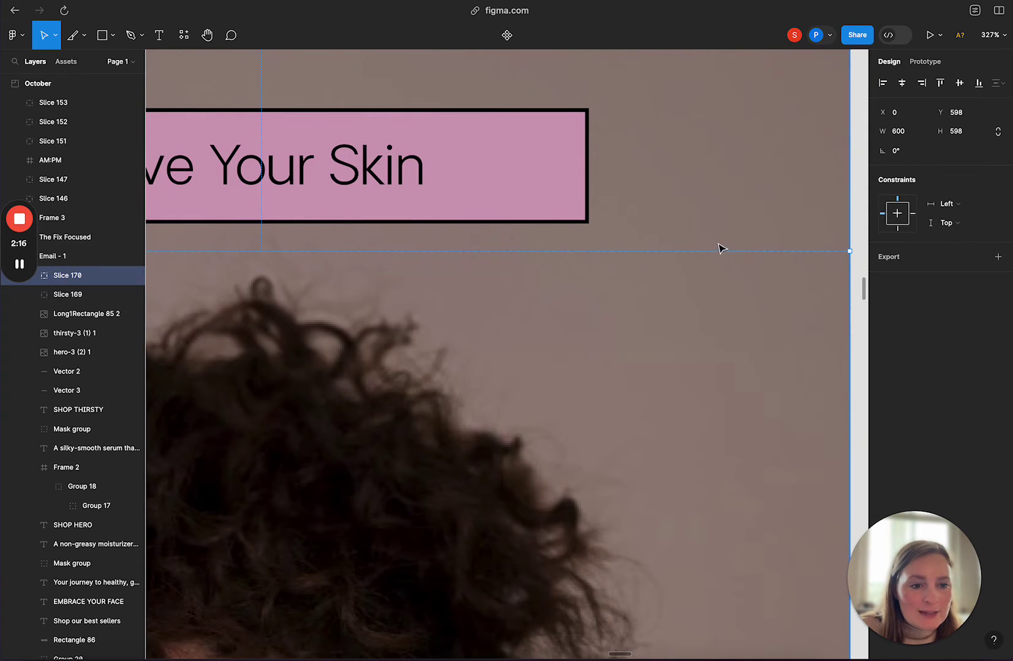
{"action": "scroll", "coordinate": [687, 262], "scroll_direction": "down", "scroll_amount": 7}
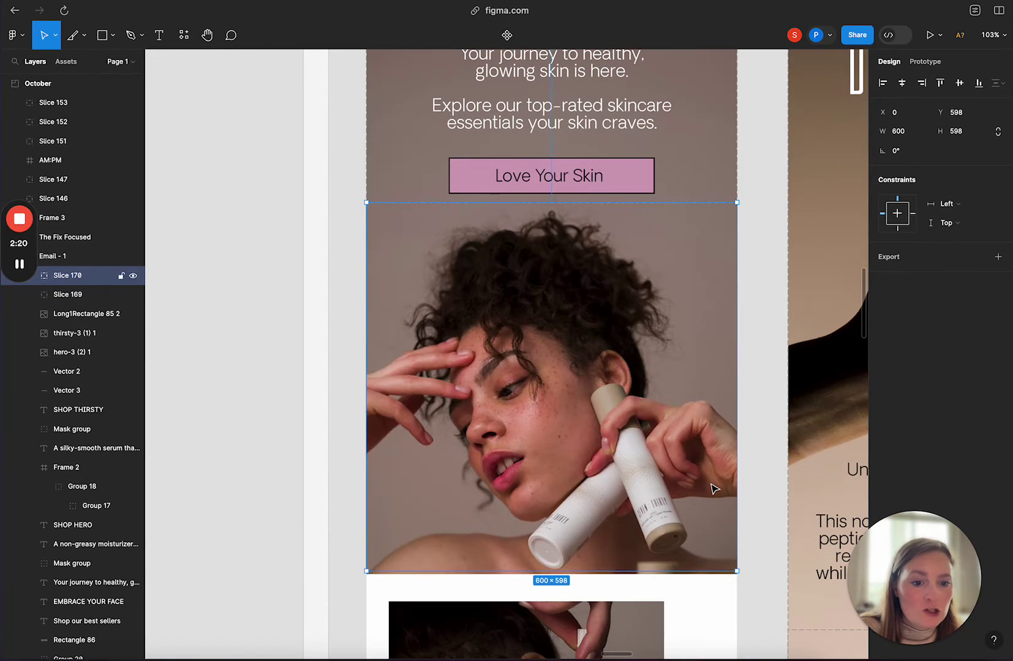
{"action": "scroll", "coordinate": [713, 486], "scroll_direction": "down", "scroll_amount": 3}
{"action": "left_click_drag", "start_coordinate": [704, 523], "coordinate": [703, 527]}
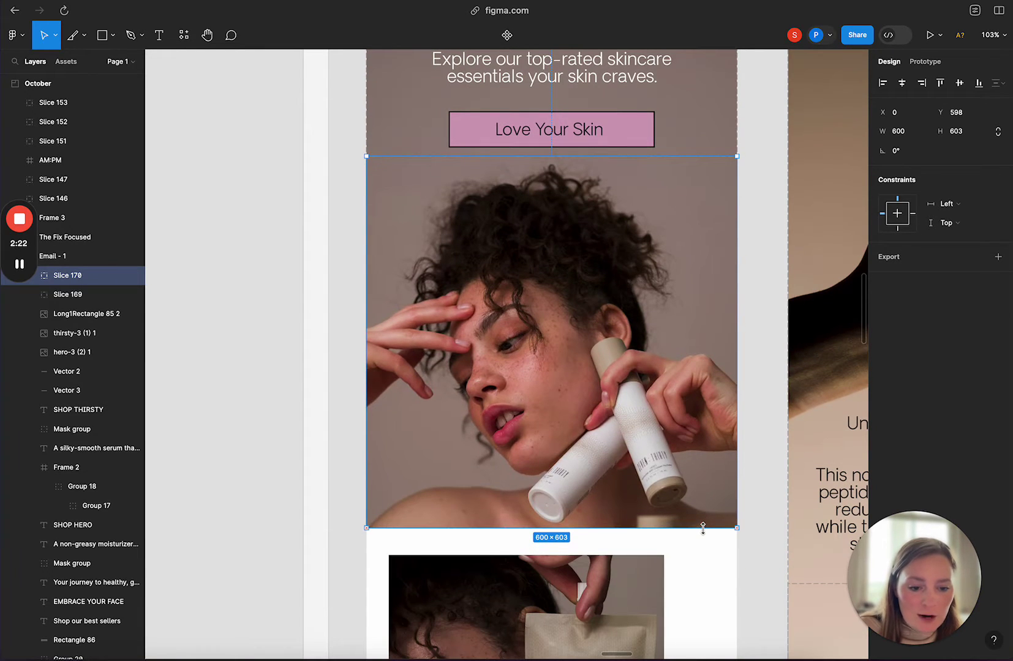
Export the upper slice, containing the headline and Love Your Skin button, as a 2x PNG after checking its preview.
{"action": "scroll", "coordinate": [615, 526], "scroll_direction": "up", "scroll_amount": 5}
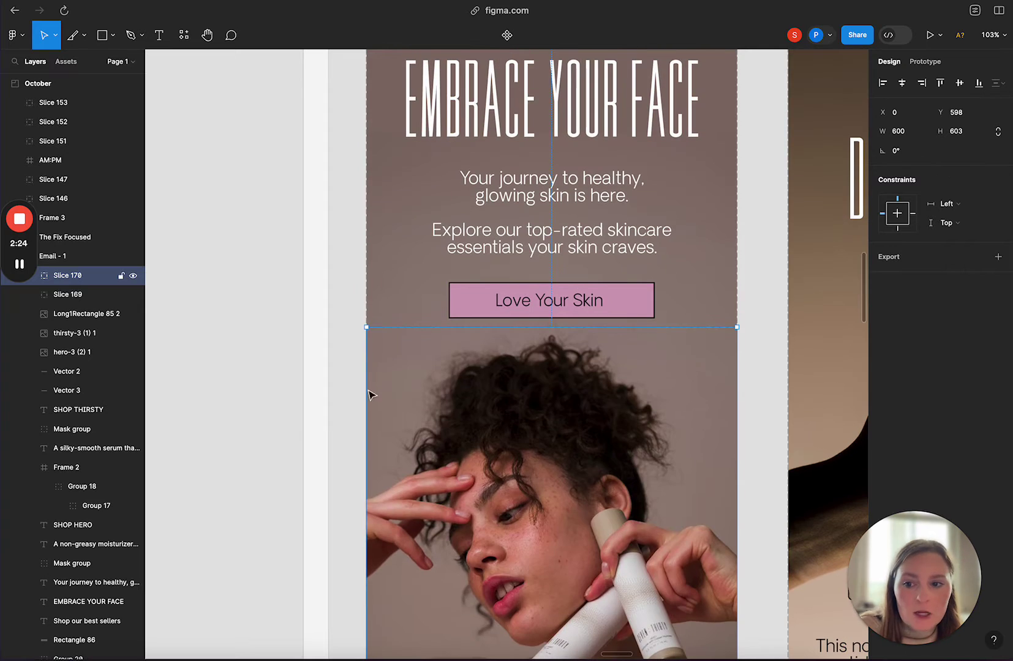
{"action": "left_click", "coordinate": [82, 297]}
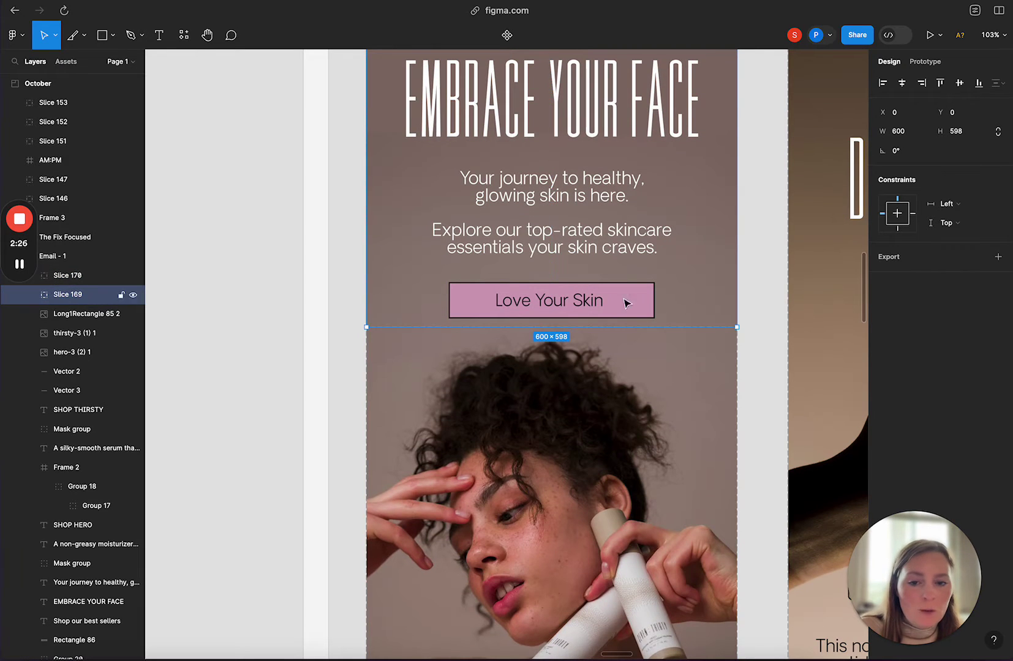
{"action": "scroll", "coordinate": [613, 303], "scroll_direction": "up", "scroll_amount": 3}
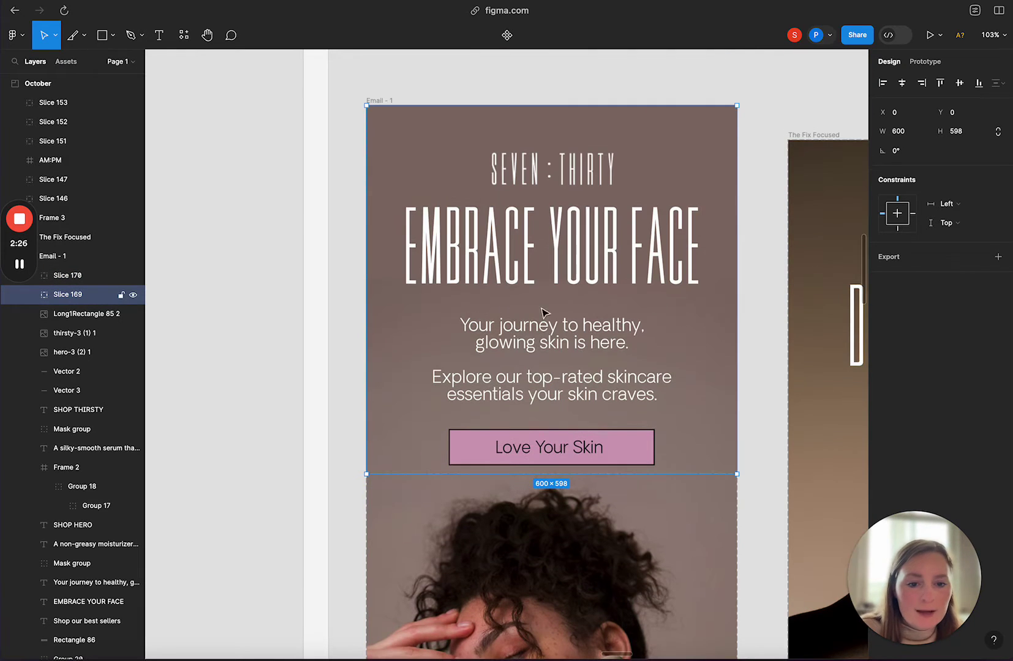
{"action": "left_click", "coordinate": [998, 258]}
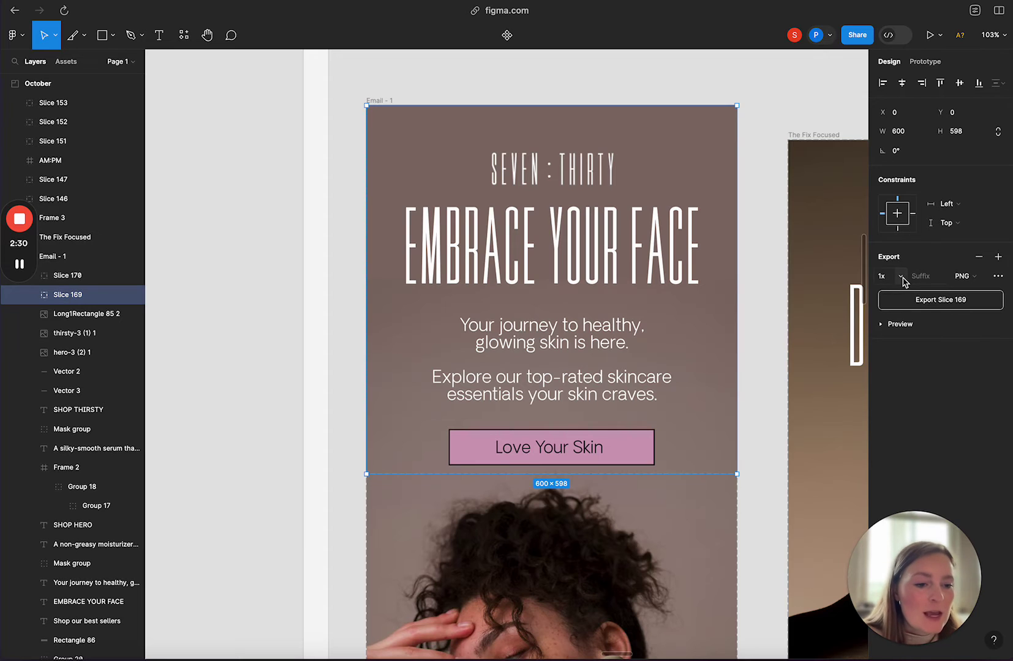
{"action": "left_click", "coordinate": [902, 278]}
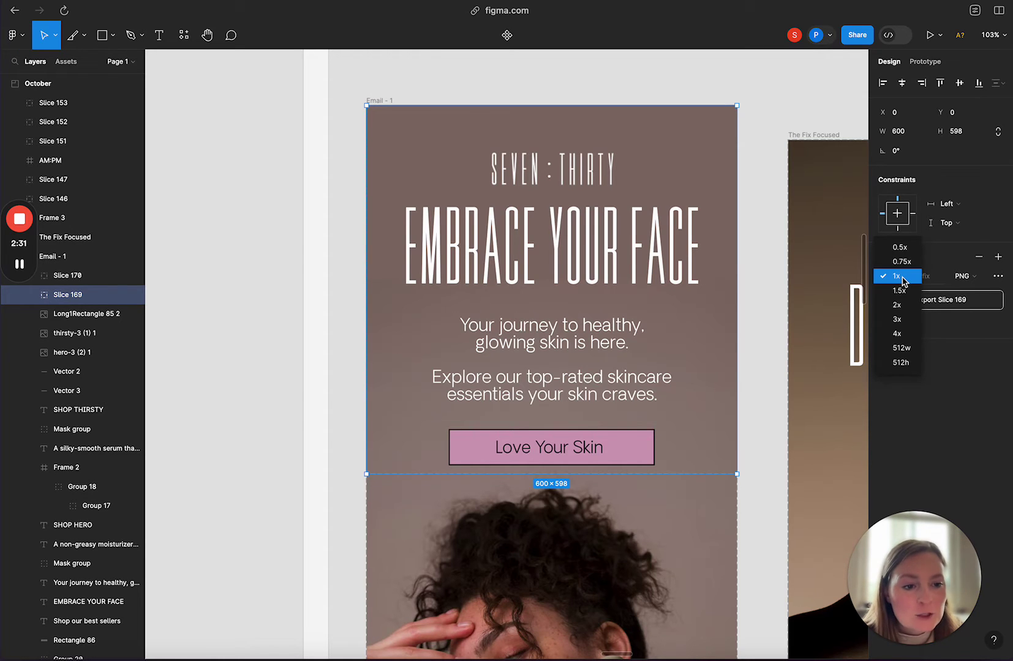
{"action": "left_click", "coordinate": [899, 309]}
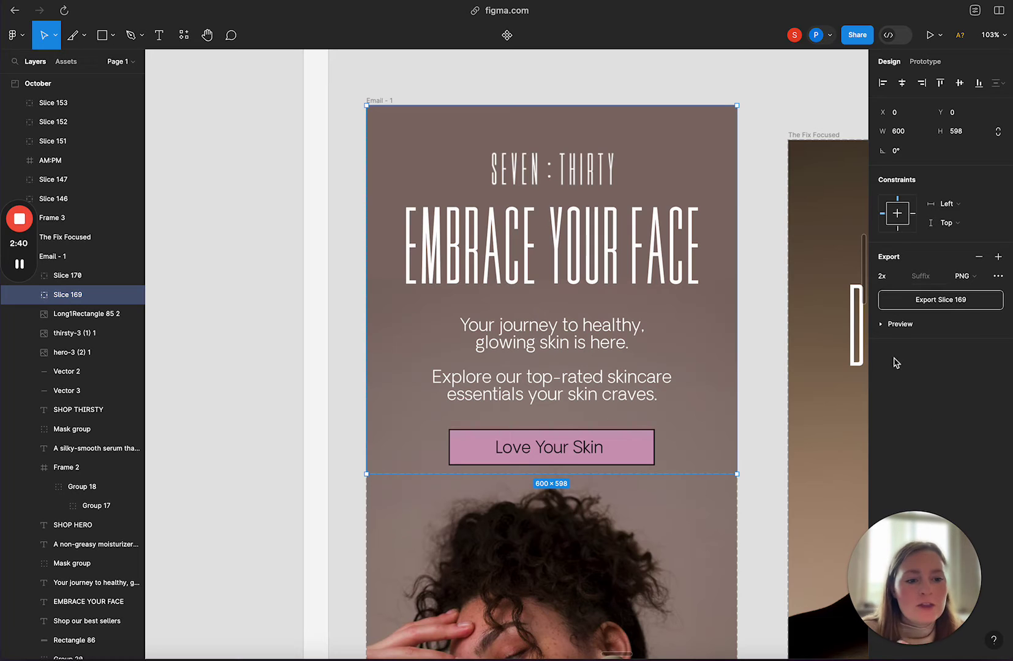
{"action": "left_click", "coordinate": [882, 325]}
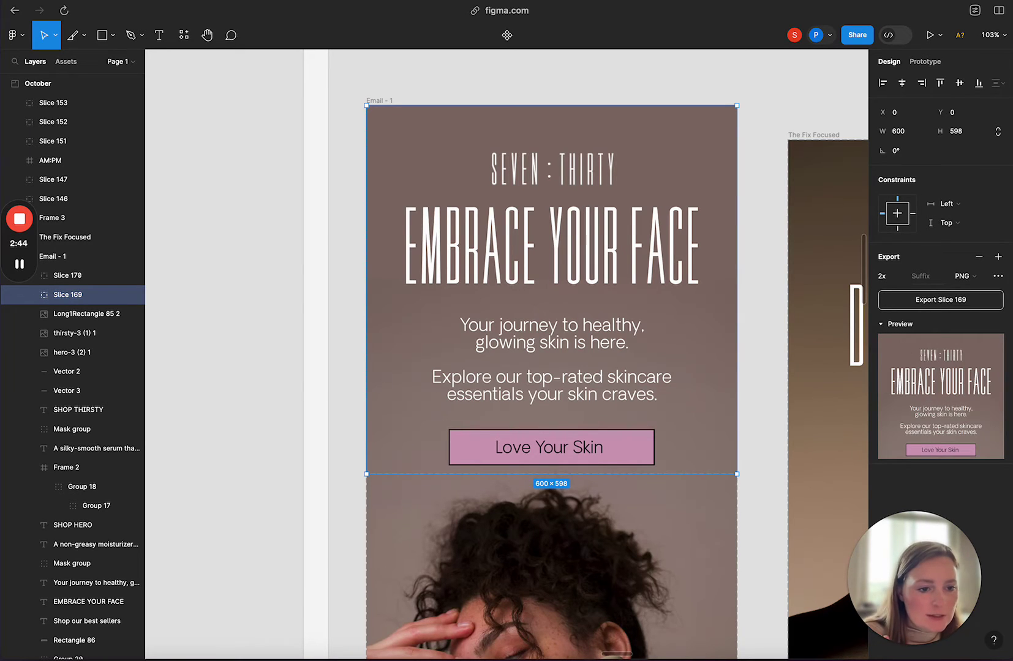
{"action": "left_click", "coordinate": [937, 301]}
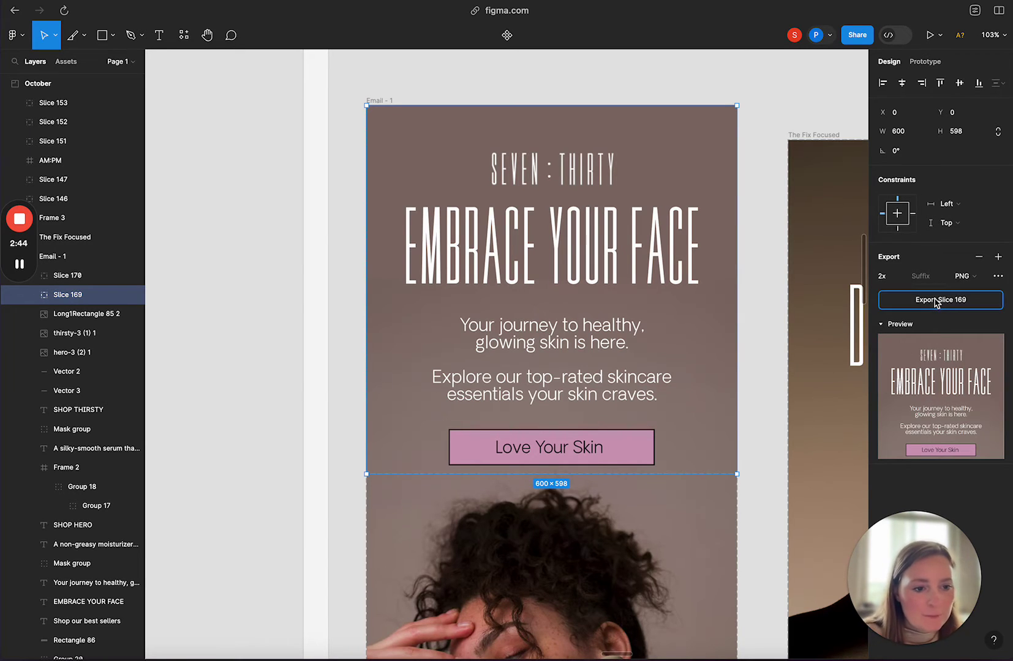
Export the lower slice, containing the hero photo, as a 2x PNG.
{"action": "left_click", "coordinate": [91, 279]}
{"action": "left_click", "coordinate": [903, 279]}
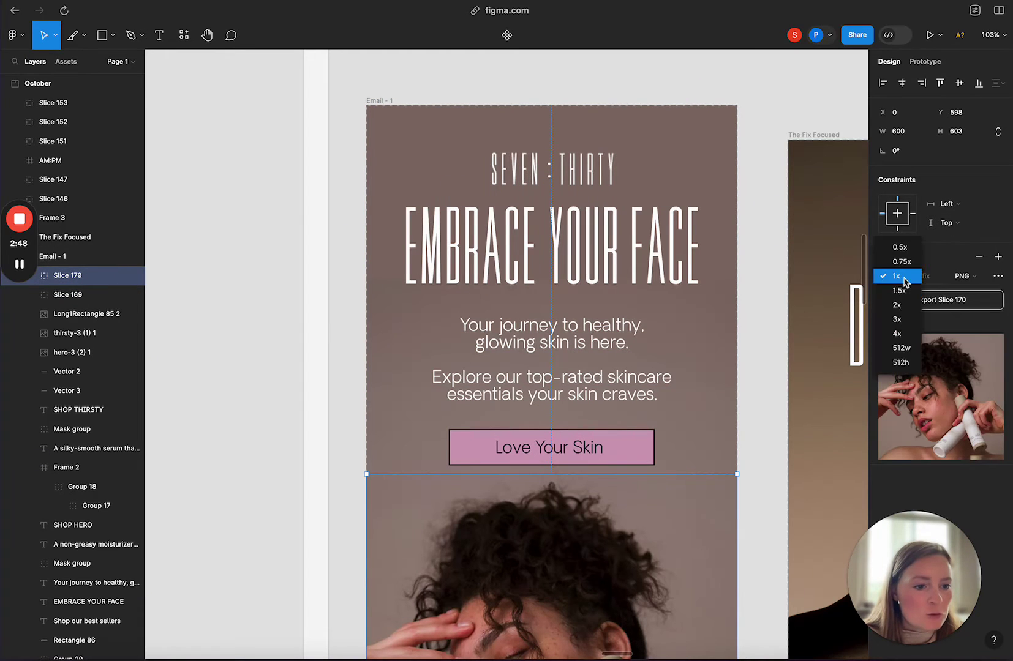
{"action": "left_click", "coordinate": [898, 305]}
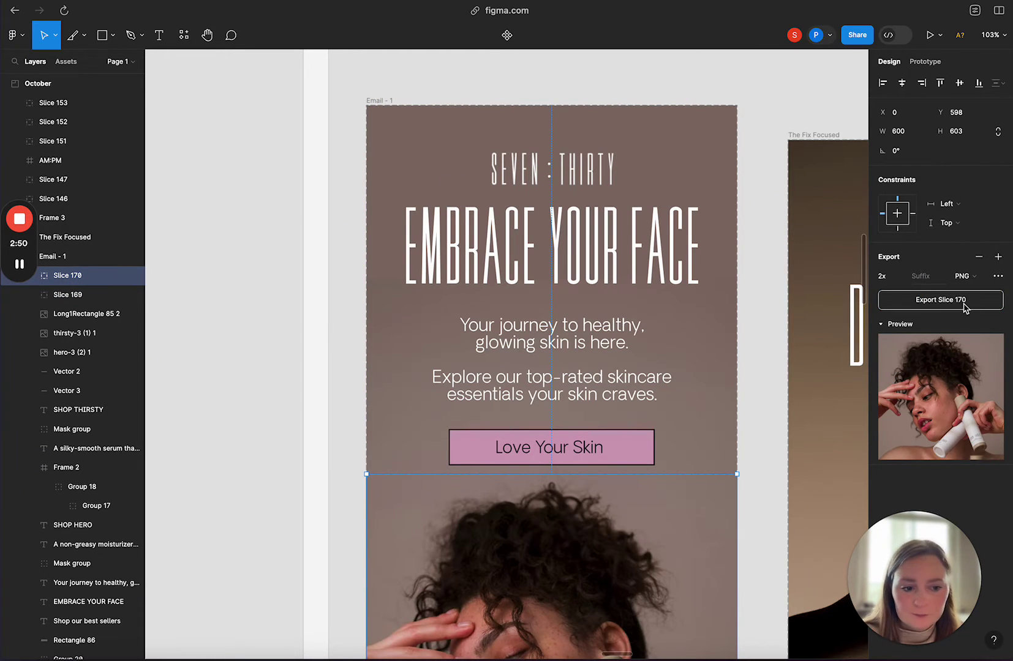
{"action": "left_click", "coordinate": [963, 306]}
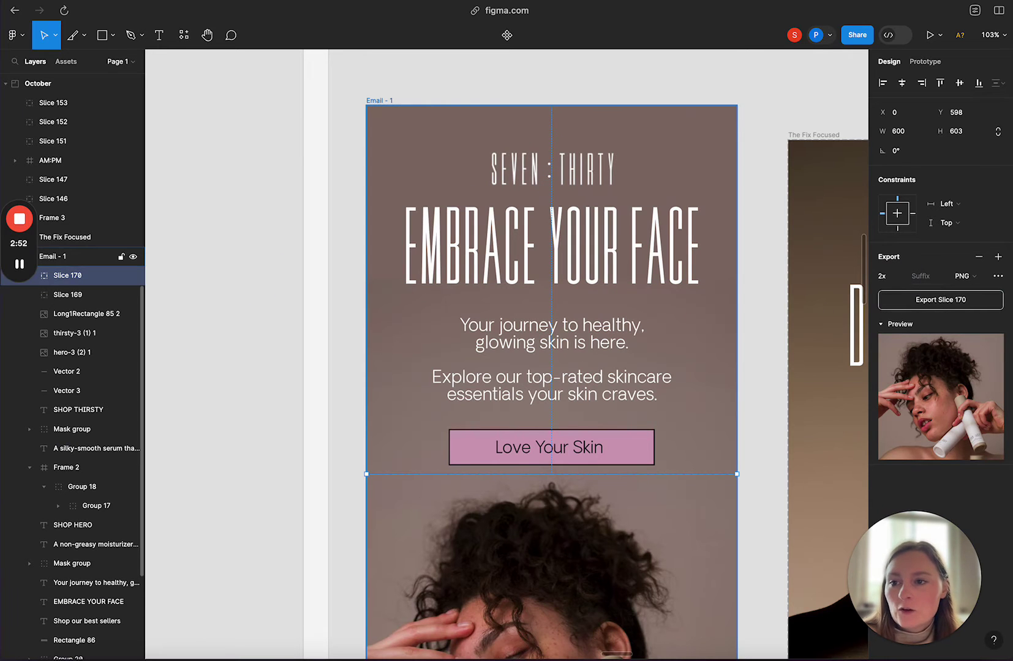
Switch to the Klaviyo email editor, add an image block above the footer, and upload the exported headline slice into it.
{"action": "key", "text": "ctrl+Tab"}
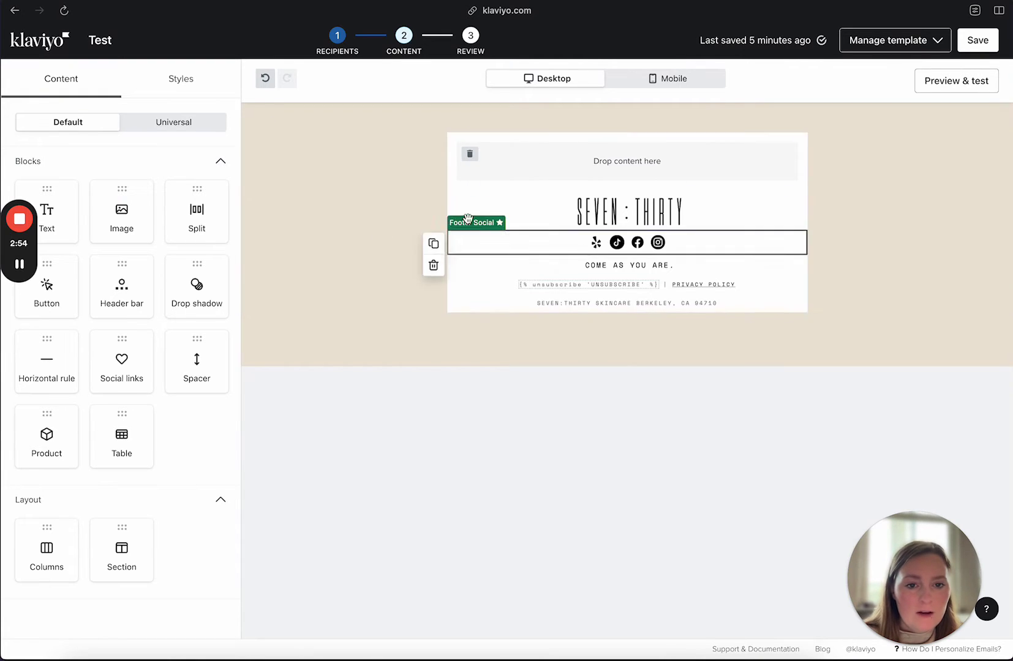
{"action": "left_click_drag", "start_coordinate": [139, 212], "coordinate": [624, 160]}
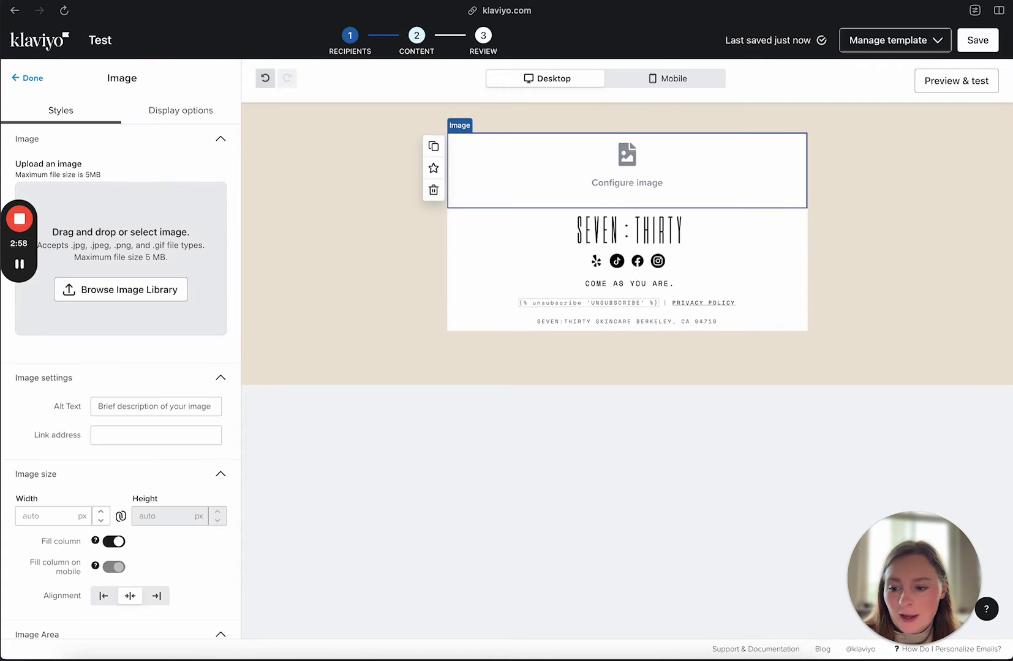
{"action": "left_click_drag", "start_coordinate": [3, 282], "coordinate": [190, 268]}
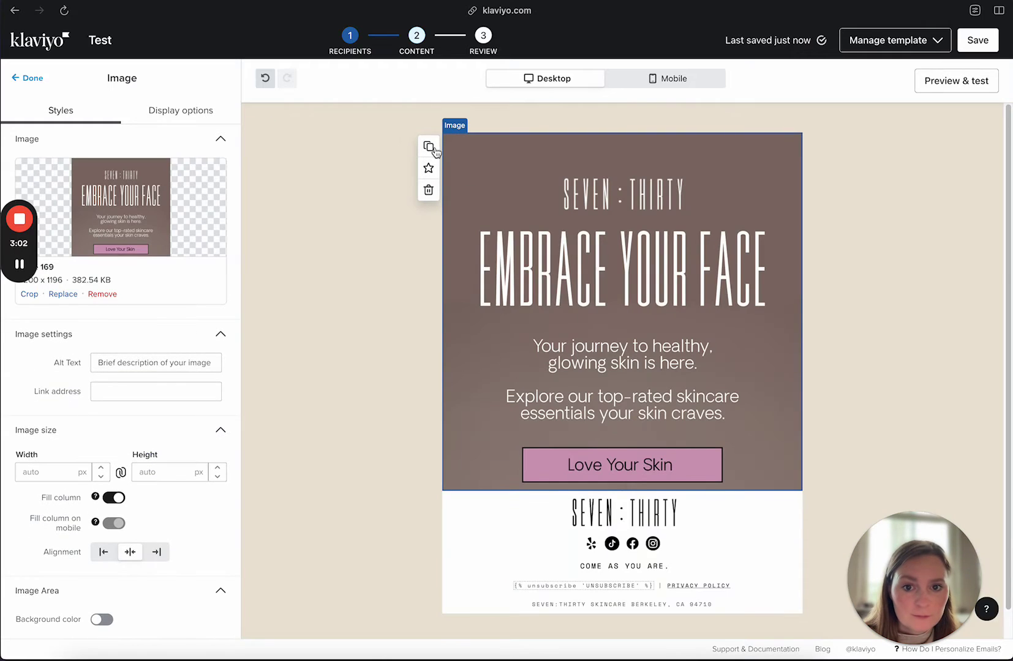
Duplicate the headline image block and replace the copy's image with the exported hero photo slice.
{"action": "left_click", "coordinate": [428, 147]}
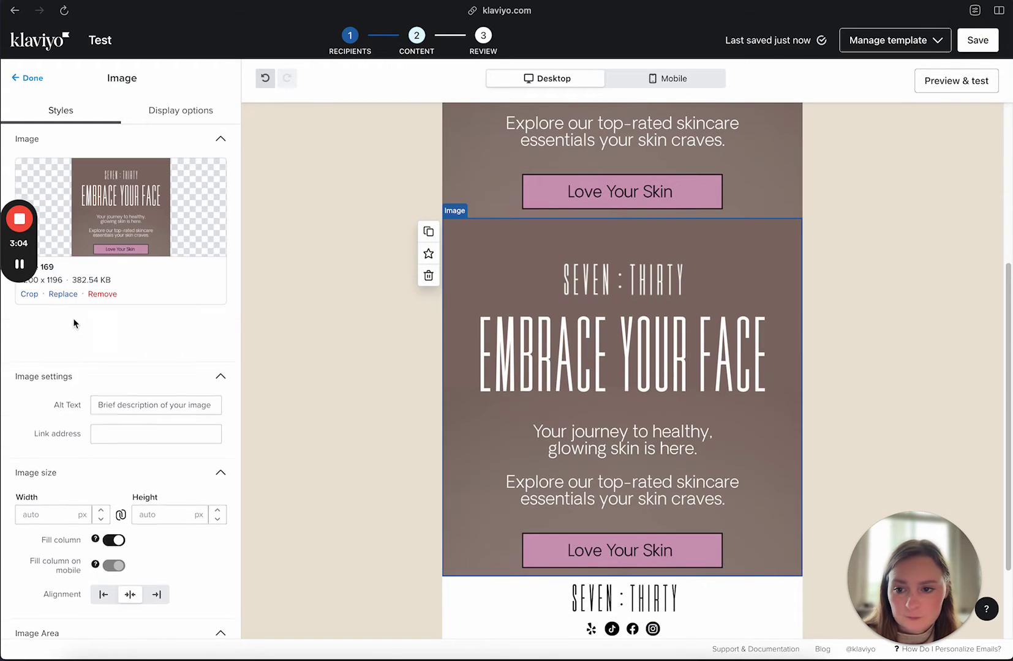
{"action": "left_click", "coordinate": [63, 294]}
{"action": "left_click", "coordinate": [224, 177]}
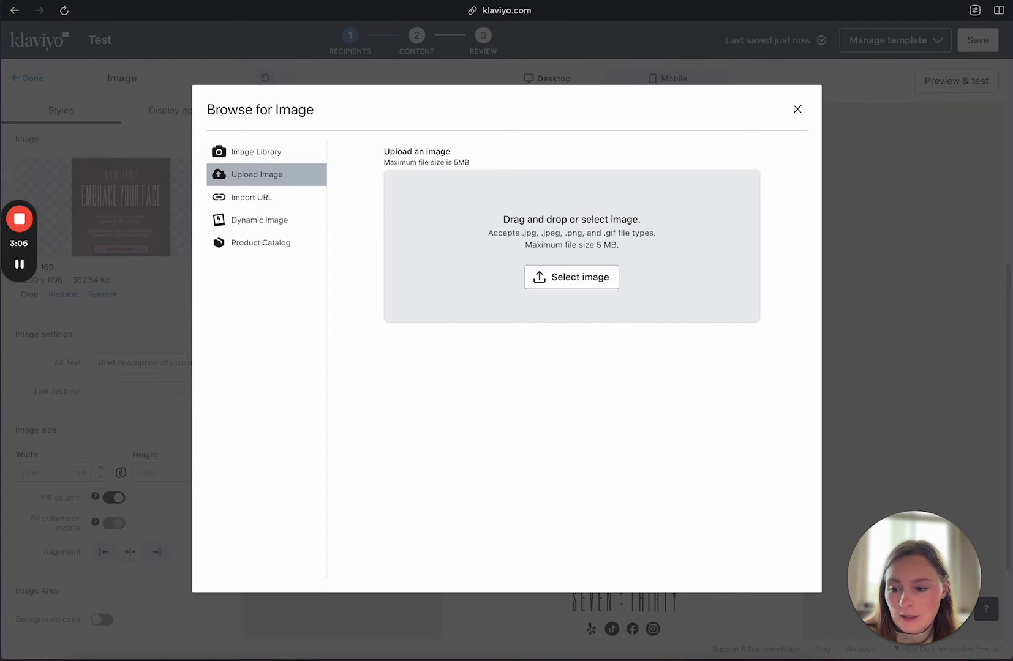
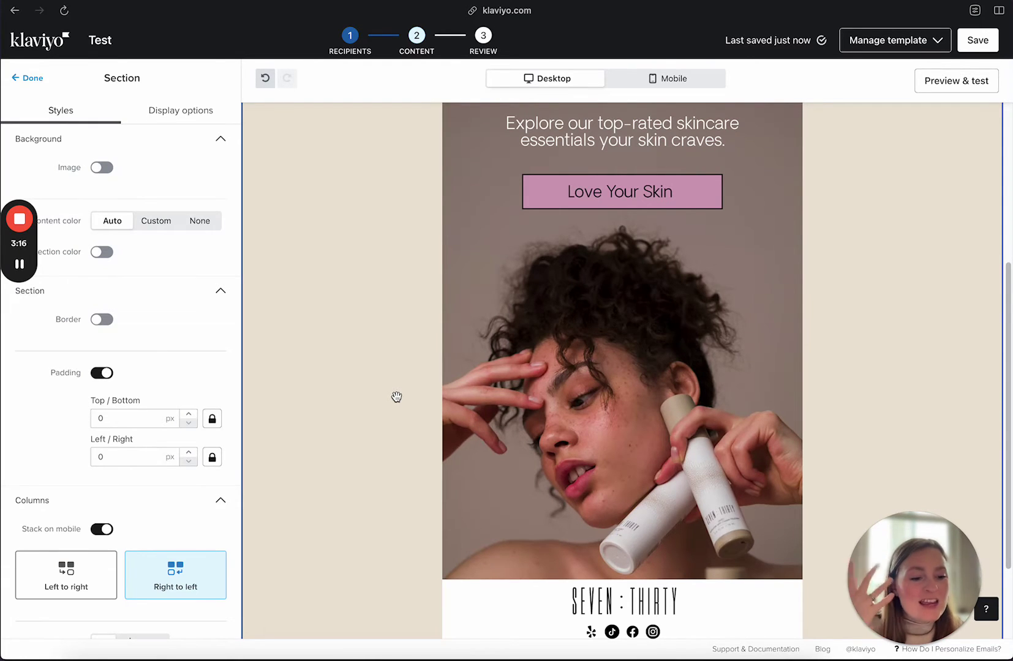
Set the headline image's alt text to "Embrace Your Face. Your journey to healthy, glowing skin is here.".
{"action": "scroll", "coordinate": [397, 397], "scroll_direction": "up", "scroll_amount": 3}
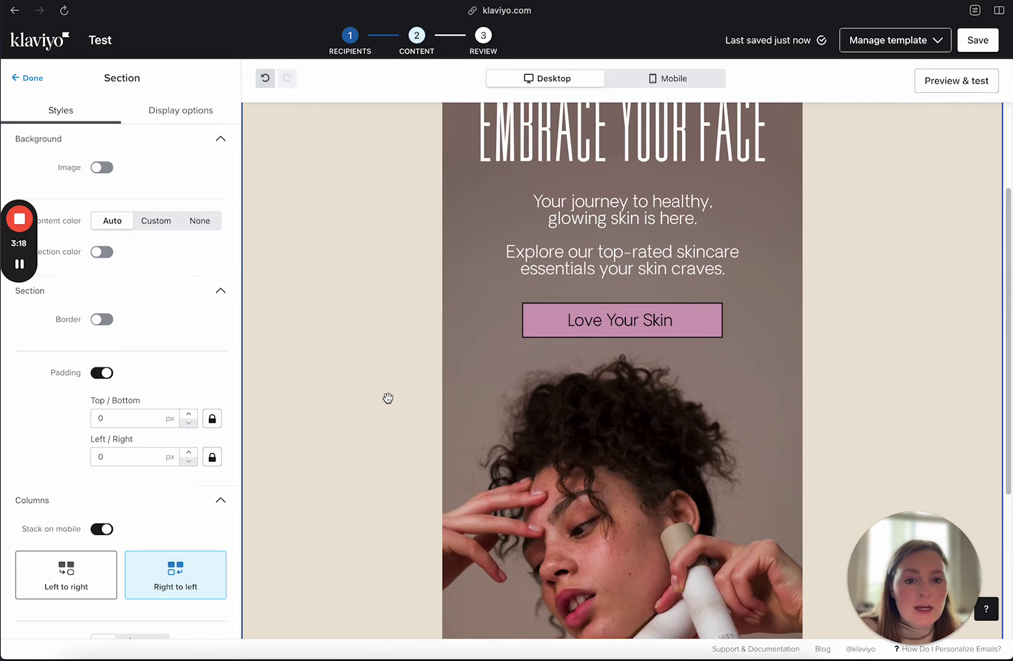
{"action": "left_click", "coordinate": [648, 220]}
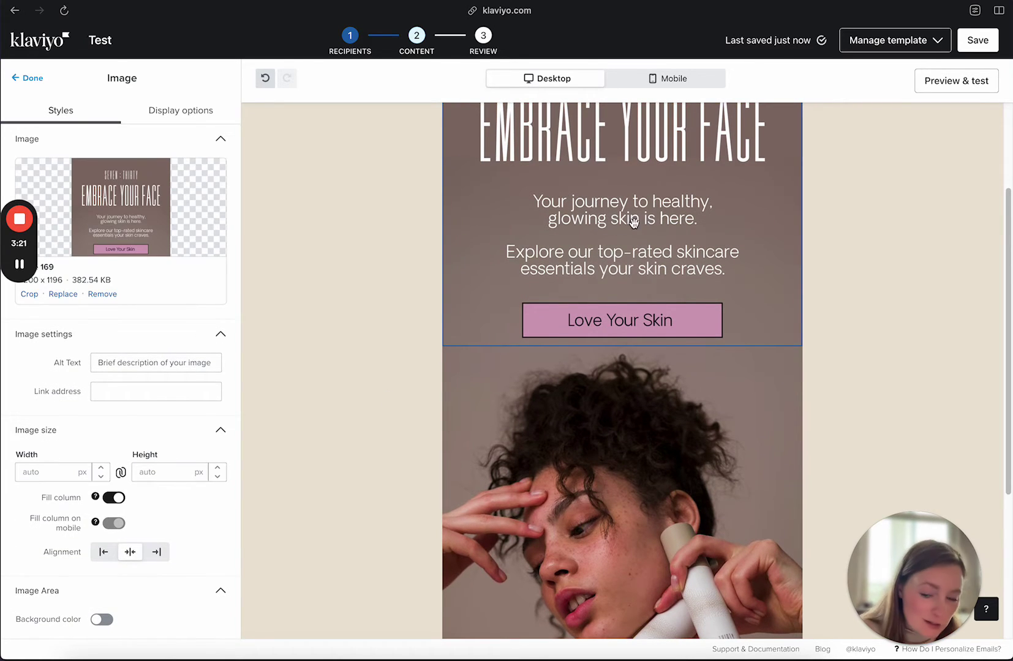
{"action": "left_click", "coordinate": [194, 368]}
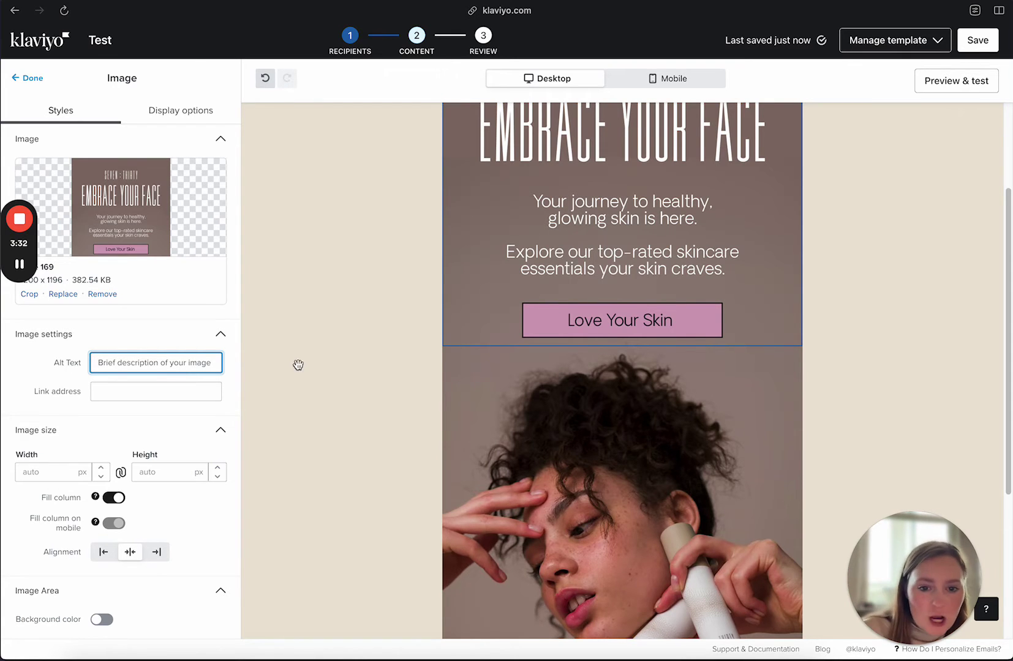
{"action": "scroll", "coordinate": [298, 365], "scroll_direction": "up", "scroll_amount": 3}
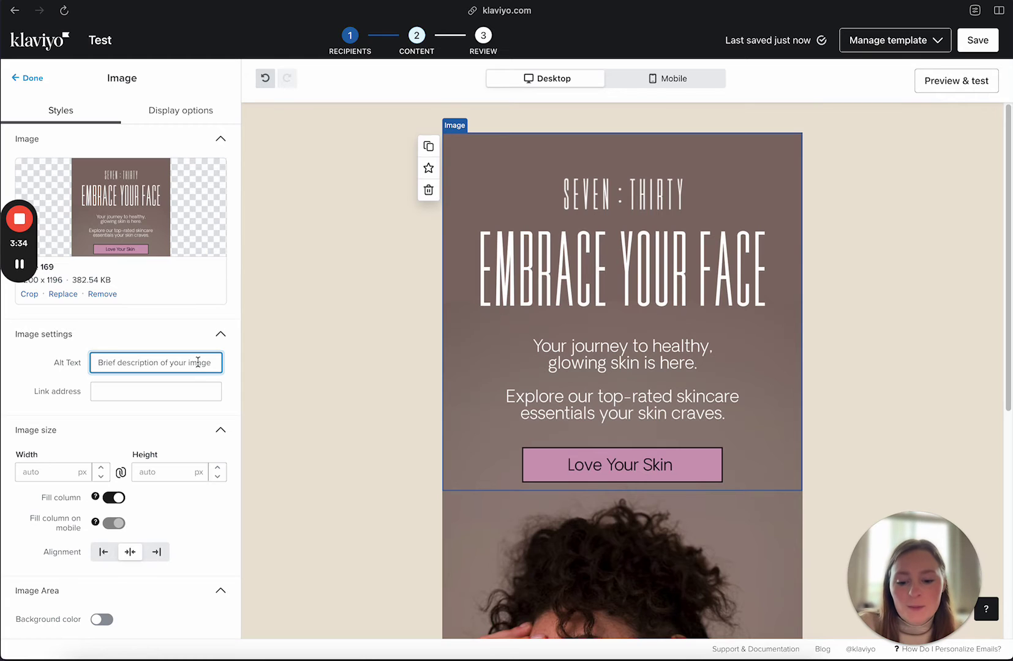
{"action": "type", "text": "Embrace Your Face. Your jorne"}
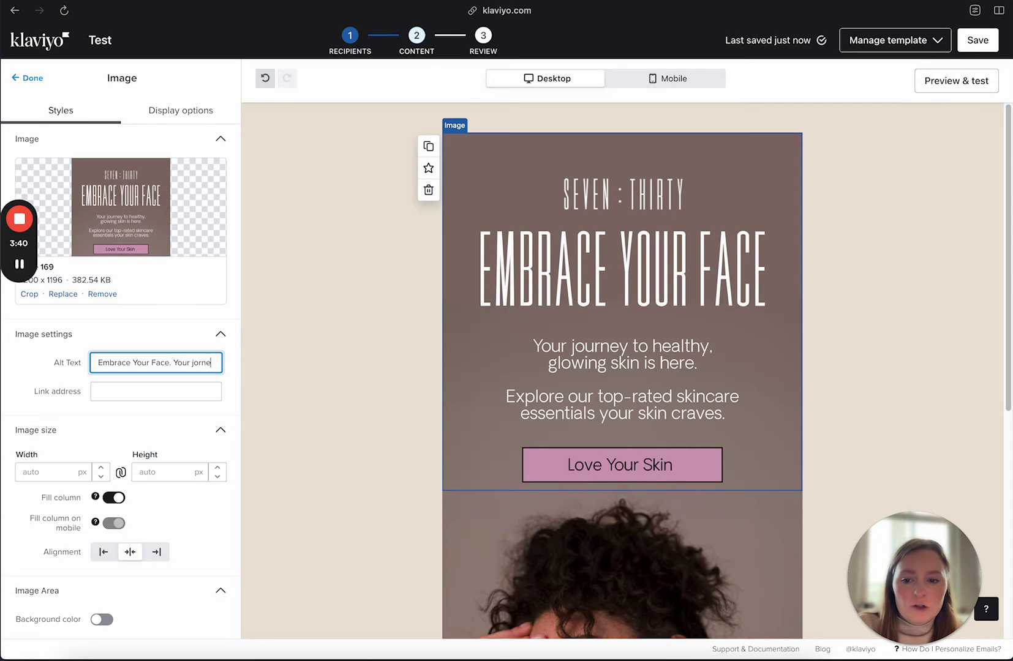
{"action": "type", "text": "urney to hea"}
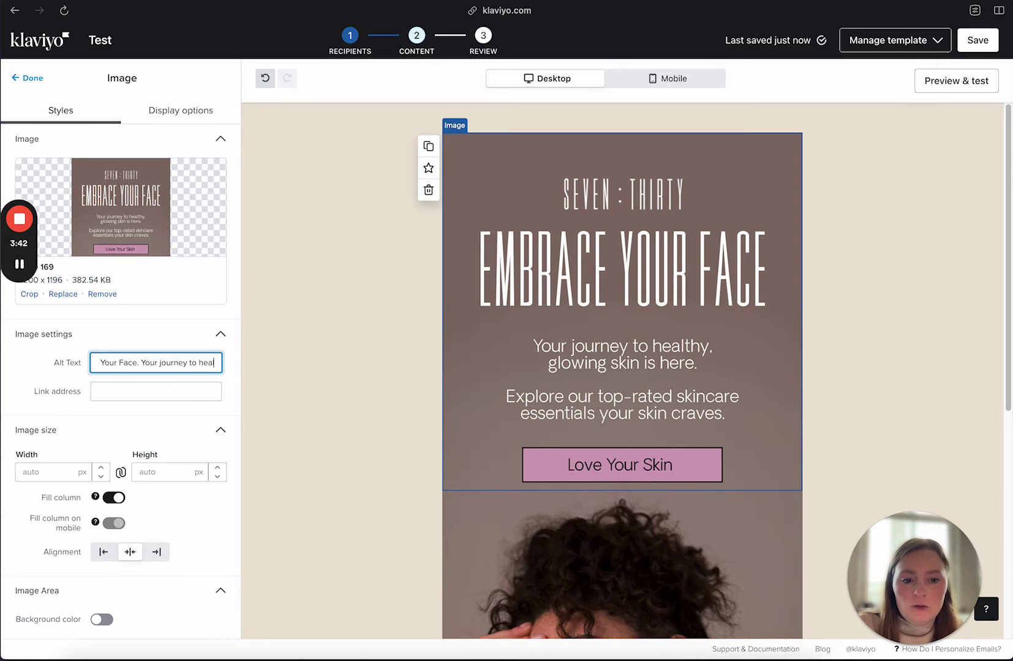
{"action": "type", "text": "lthy, glowing s"}
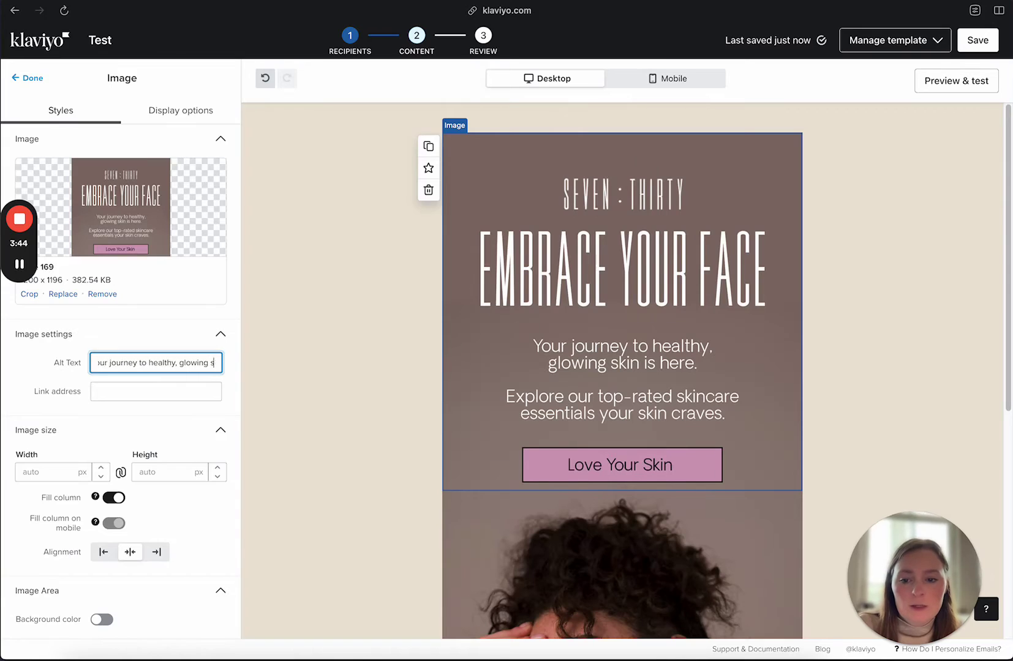
{"action": "type", "text": "kin is here"}
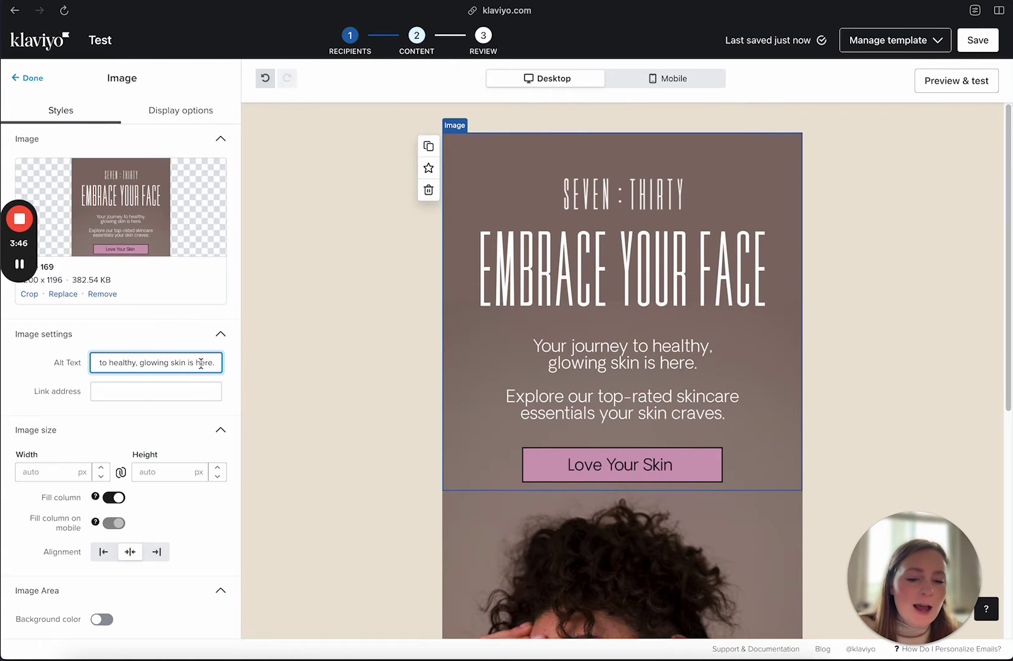
{"action": "type", "text": "."}
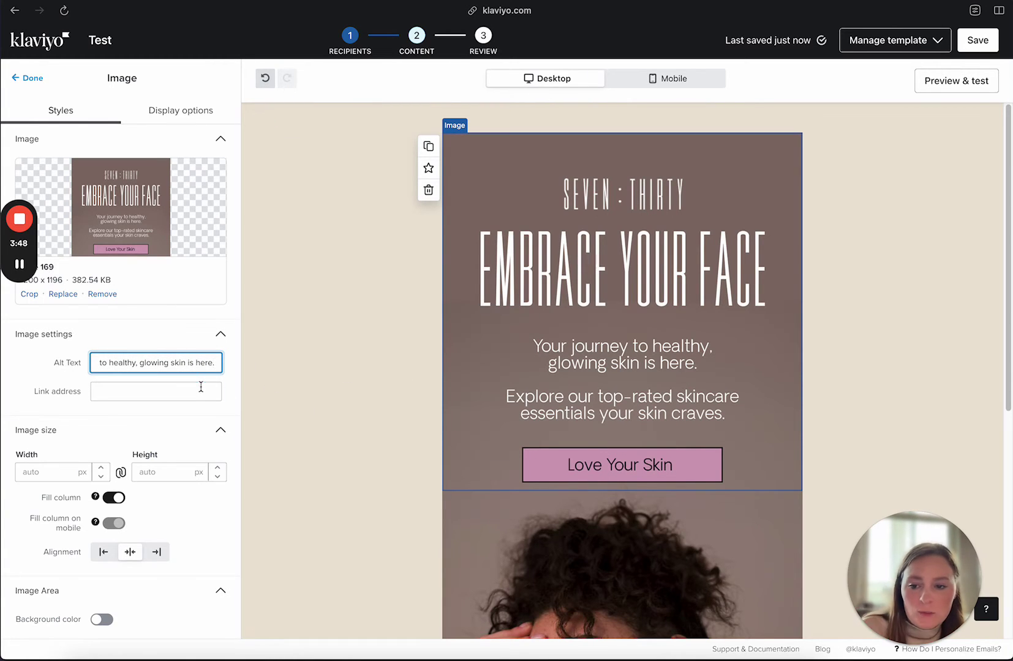
{"action": "left_click", "coordinate": [200, 389]}
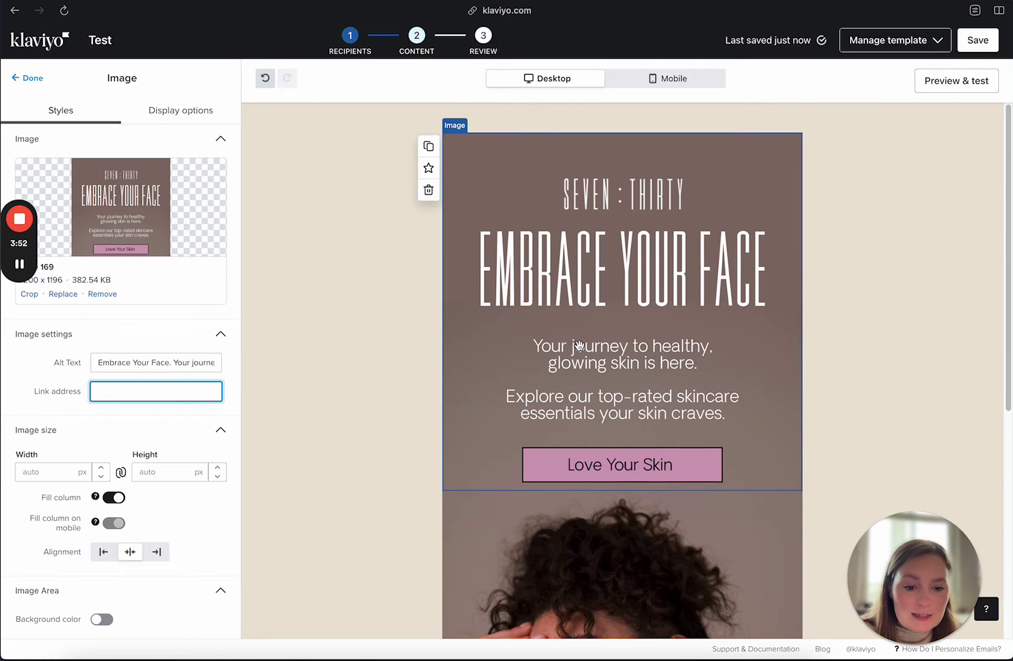
{"action": "scroll", "coordinate": [510, 392], "scroll_direction": "down", "scroll_amount": 6}
{"action": "left_click", "coordinate": [562, 486]}
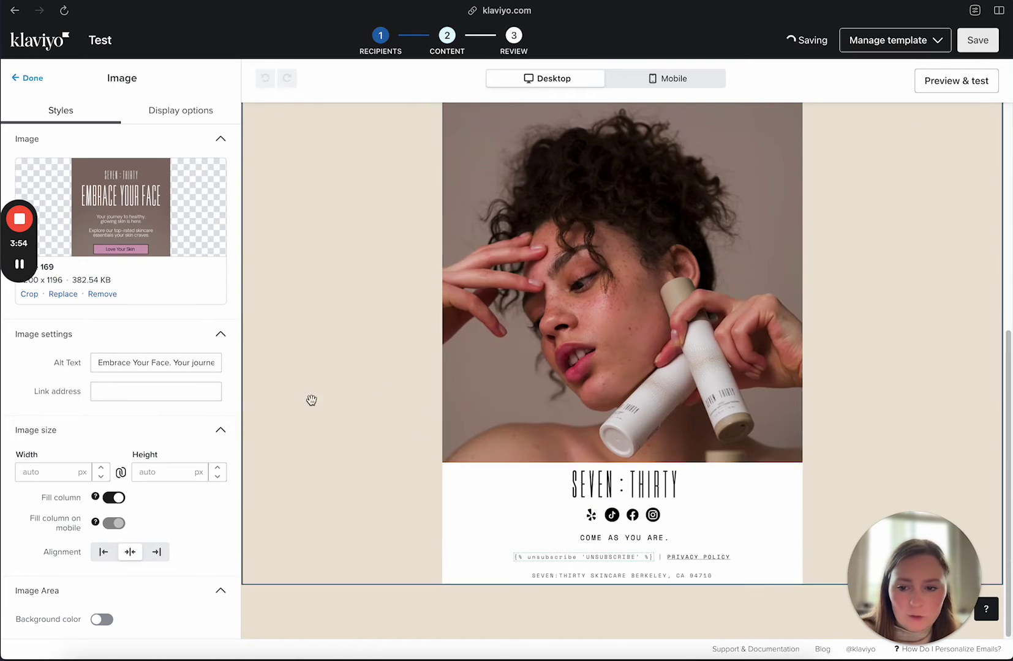
{"action": "triple_click", "coordinate": [175, 392]}
{"action": "key", "text": "ctrl+c"}
{"action": "scroll", "coordinate": [406, 369], "scroll_direction": "up", "scroll_amount": 10}
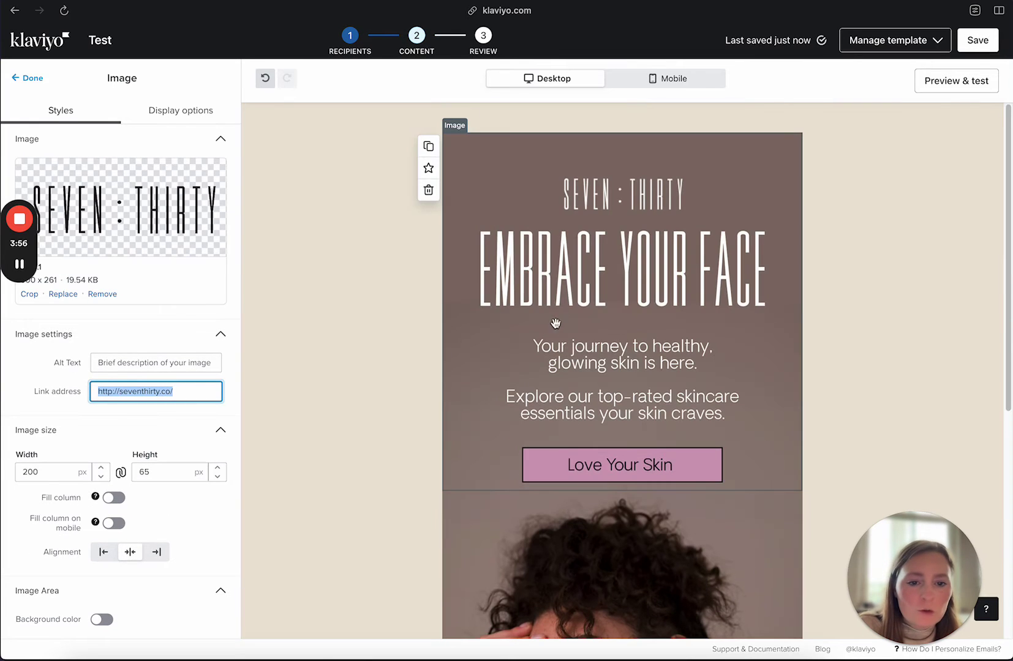
{"action": "left_click", "coordinate": [503, 413]}
{"action": "left_click", "coordinate": [142, 432]}
{"action": "key", "text": "ctrl+v"}
{"action": "scroll", "coordinate": [502, 413], "scroll_direction": "down", "scroll_amount": 3}
{"action": "left_click", "coordinate": [527, 421]}
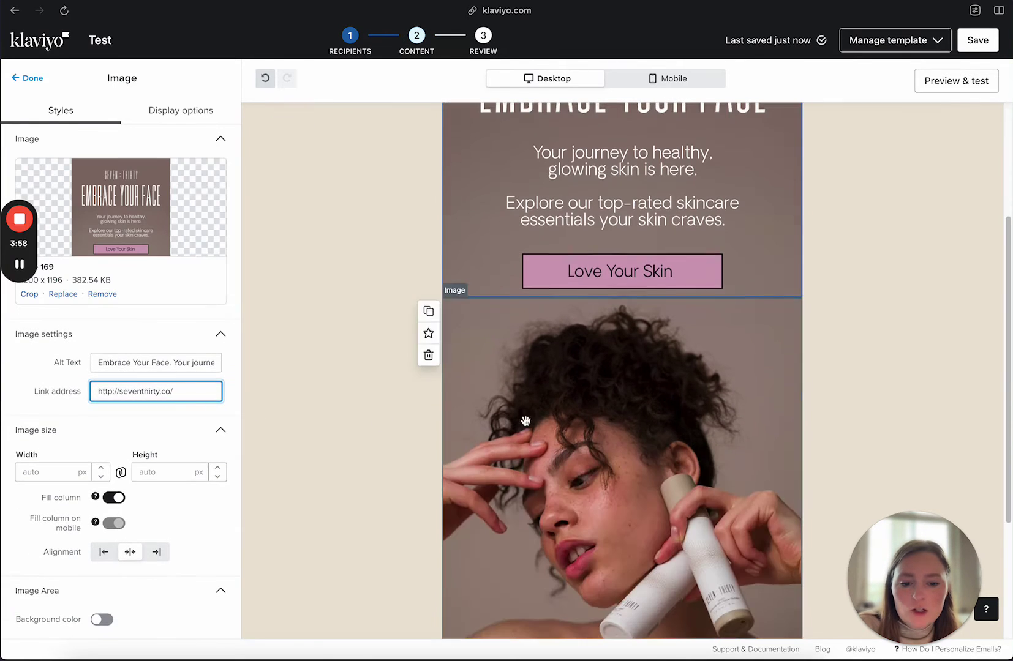
{"action": "left_click", "coordinate": [174, 395]}
{"action": "key", "text": "ctrl+v"}
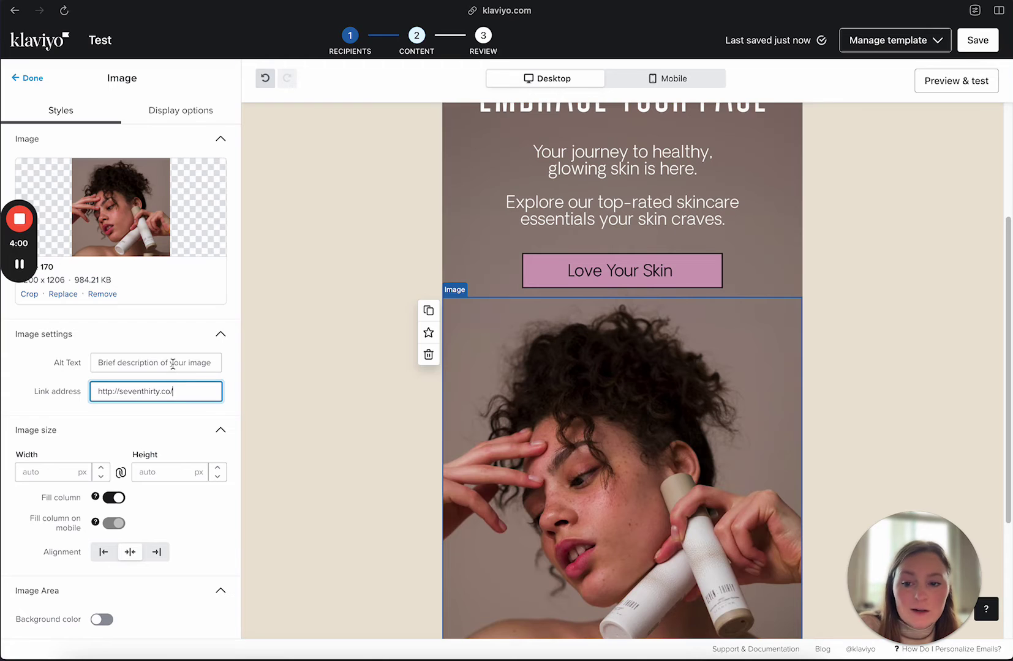
Set the hero photo's alt text to "Explore our top-rated skincare essentials.".
{"action": "left_click", "coordinate": [173, 364]}
{"action": "type", "text": "Explore our top-rated ski"}
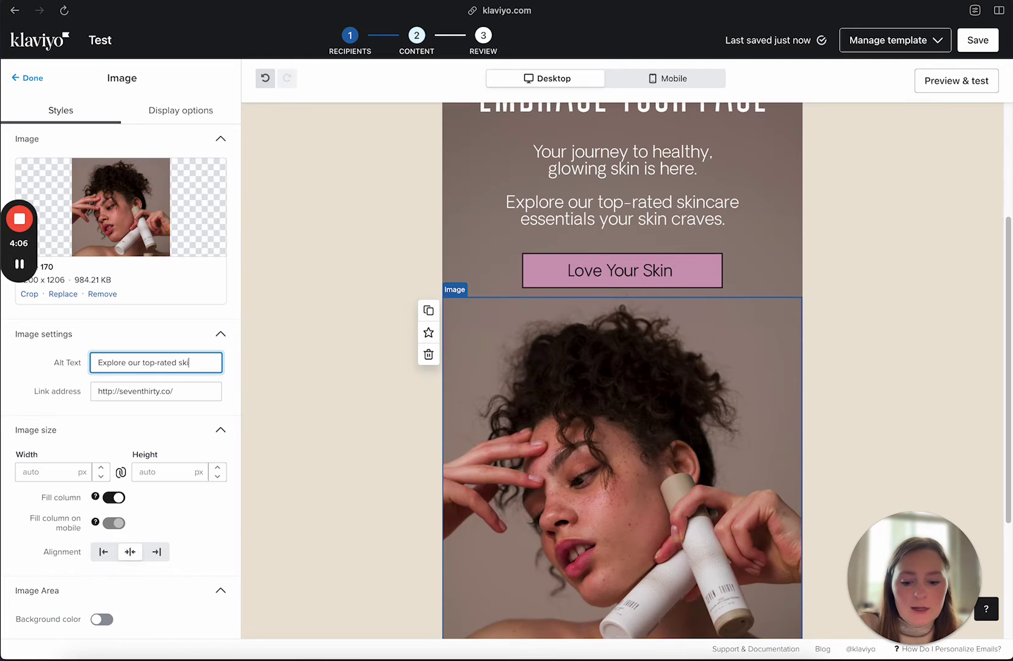
{"action": "type", "text": "ncare essenti"}
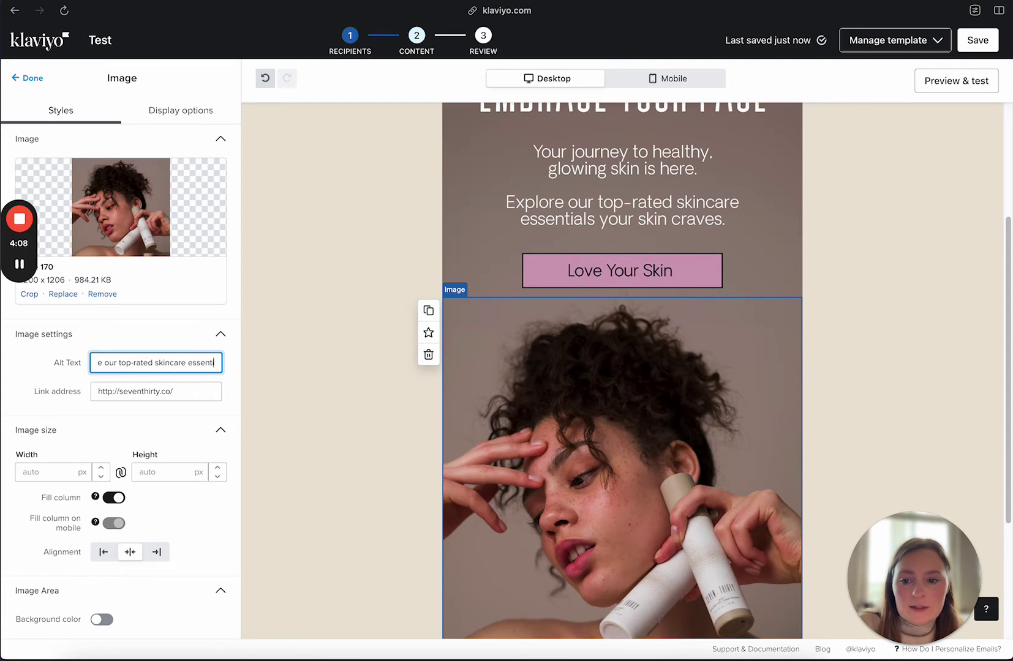
{"action": "type", "text": "als your skin craves."}
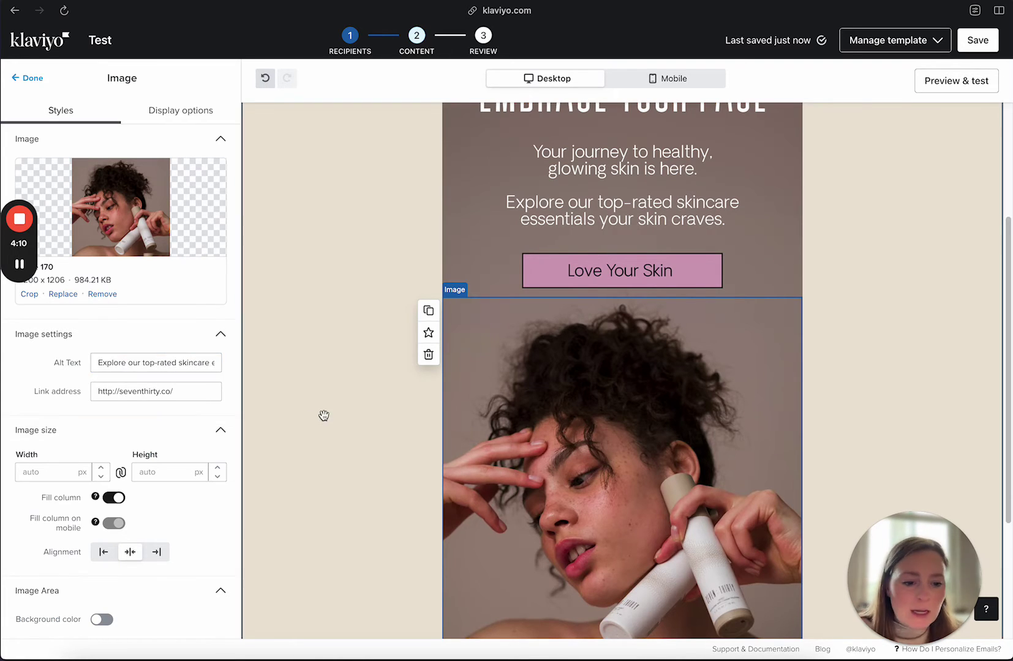
{"action": "left_click", "coordinate": [345, 422]}
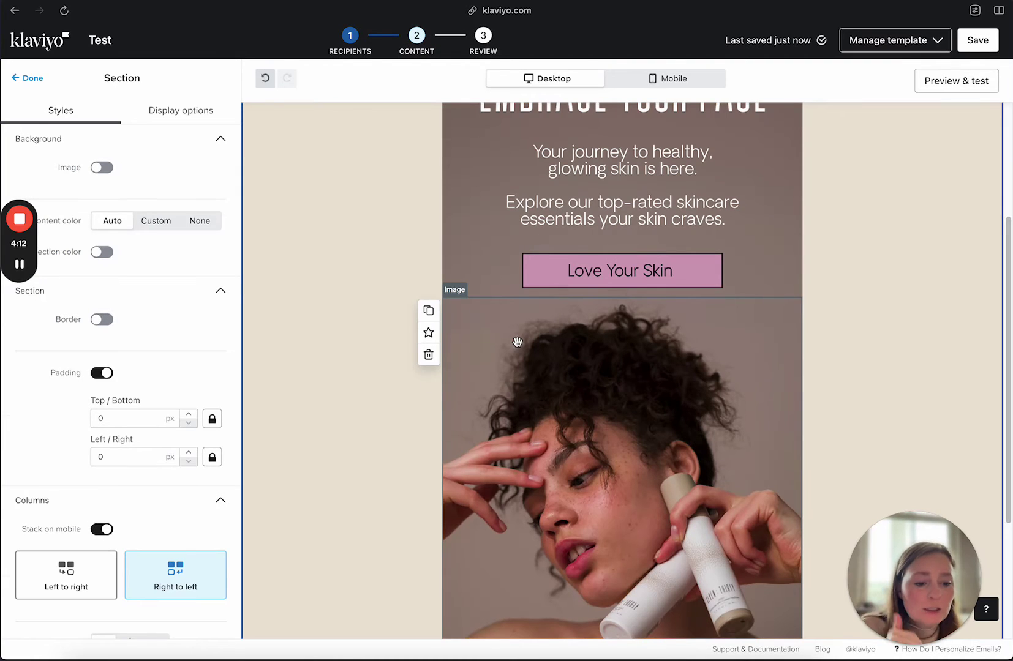
Check the two stacked images in the email and review the hero photo's full alt text.
{"action": "scroll", "coordinate": [545, 323], "scroll_direction": "up", "scroll_amount": 2}
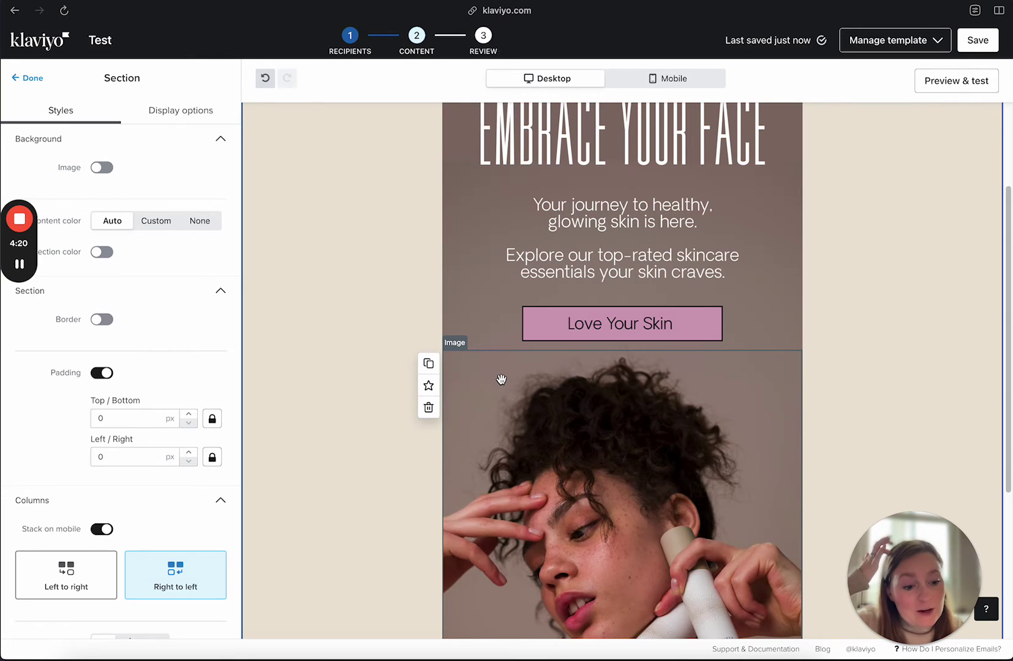
{"action": "left_click", "coordinate": [554, 402]}
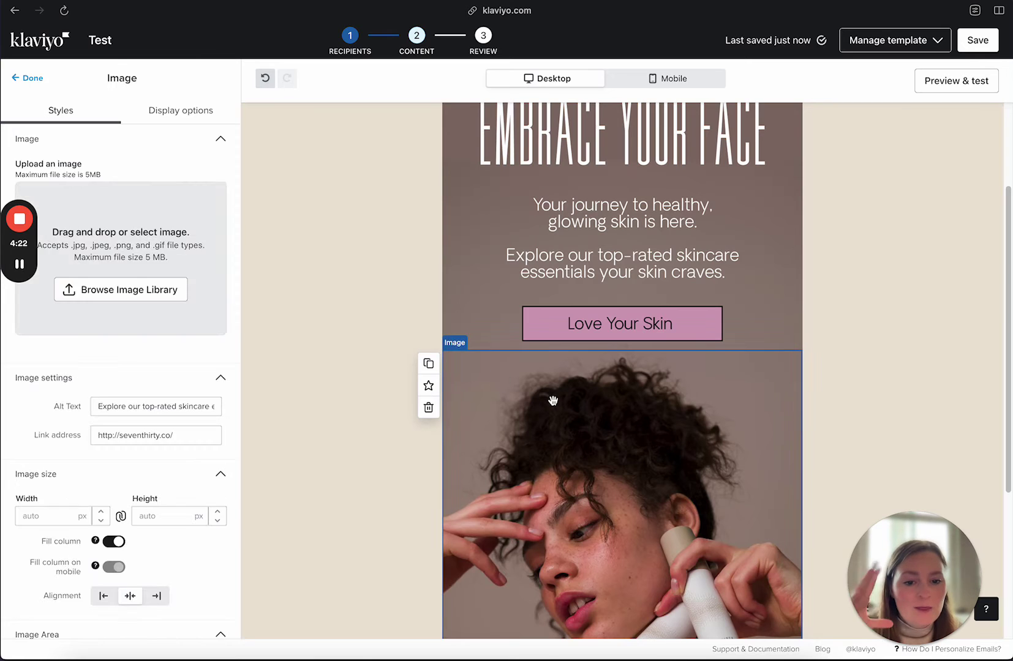
{"action": "left_click_drag", "start_coordinate": [139, 367], "coordinate": [226, 363]}
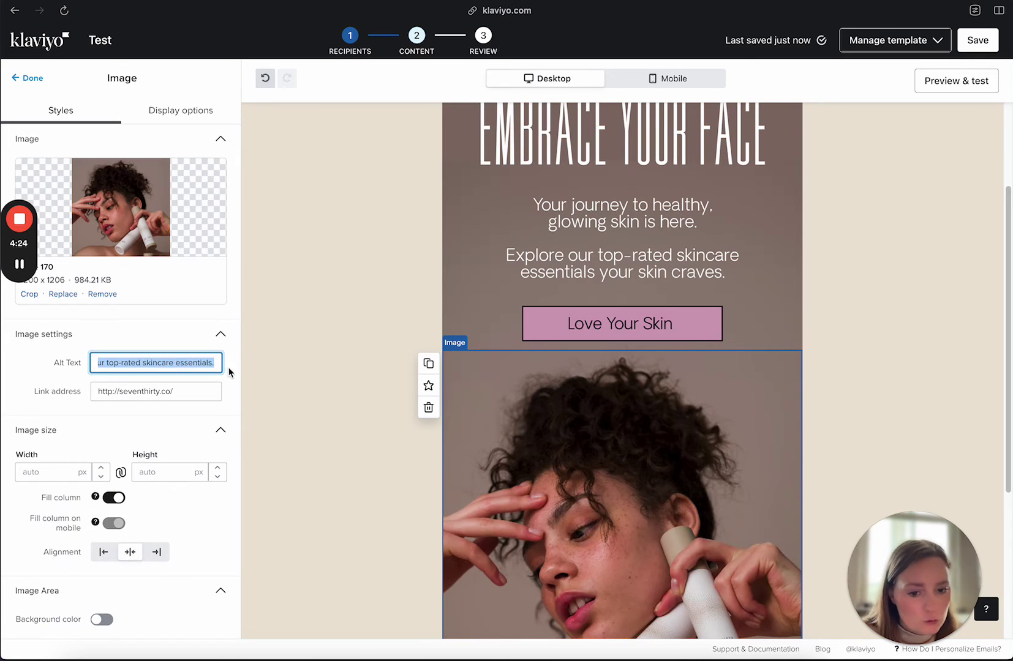
{"action": "left_click", "coordinate": [283, 412]}
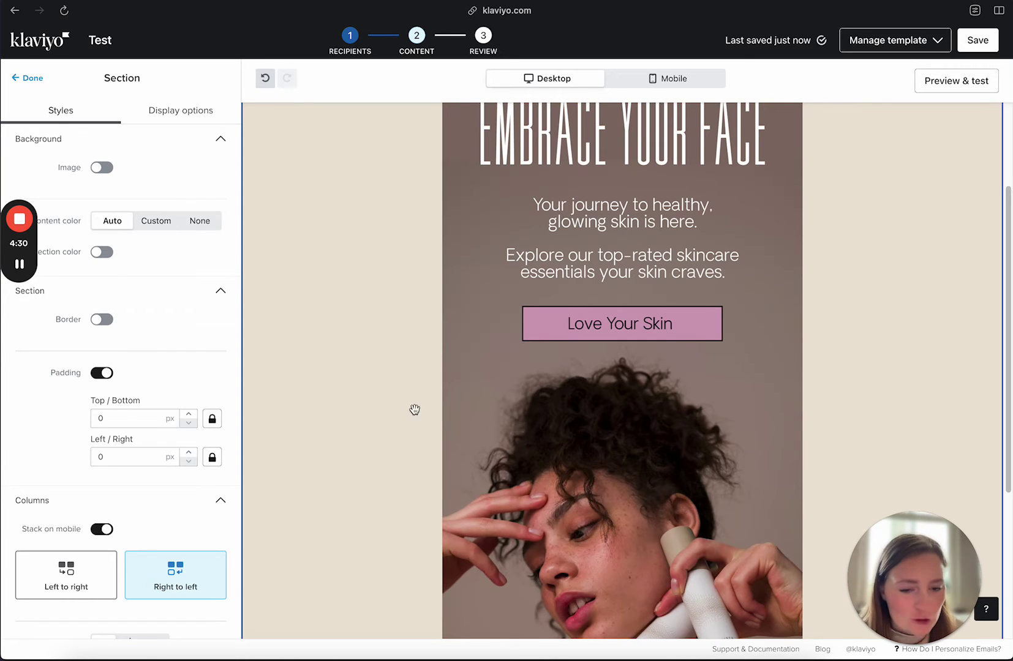
Switch to Figma and duplicate Slice 169, which covers the headline section of the Email - 1 design.
{"action": "mouse_move", "coordinate": [1, 153]}
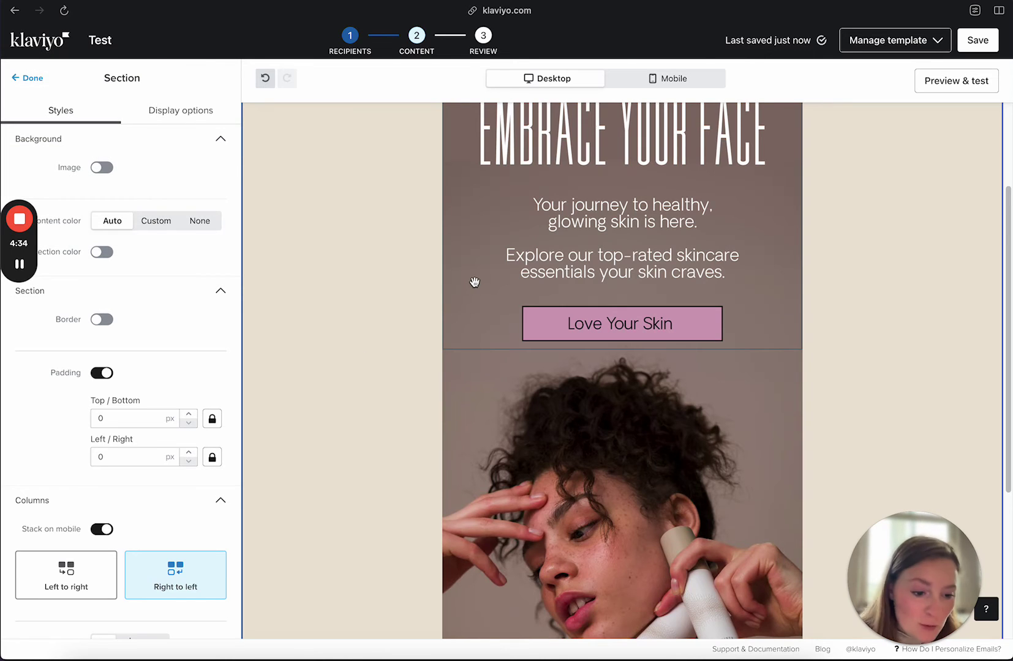
{"action": "key", "text": "ctrl+Tab"}
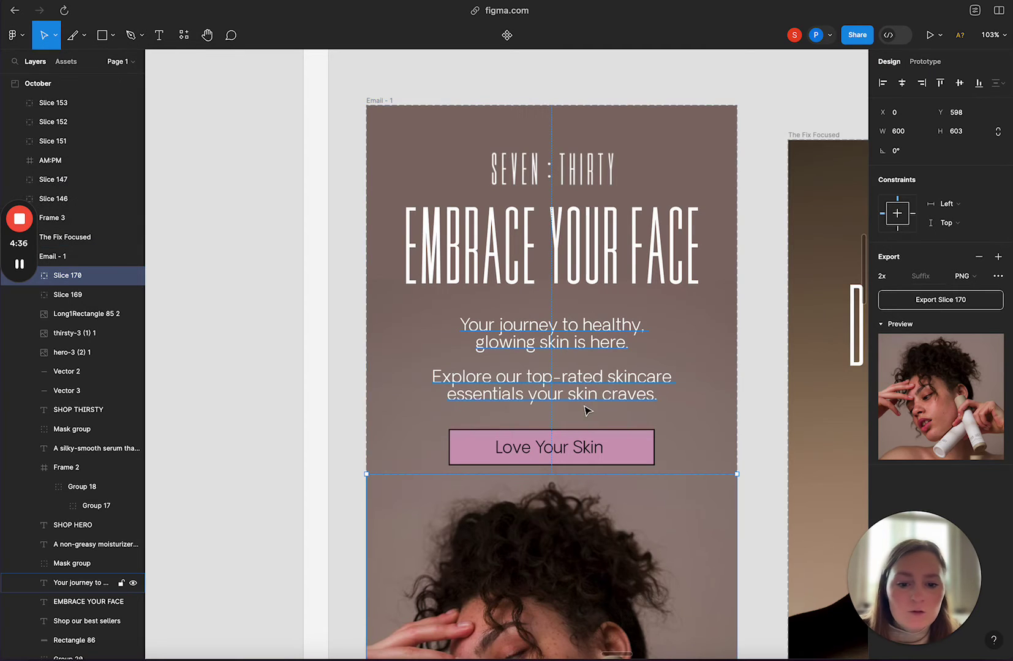
{"action": "scroll", "coordinate": [154, 355], "scroll_direction": "down", "scroll_amount": 3}
{"action": "left_click", "coordinate": [78, 294]}
{"action": "scroll", "coordinate": [559, 400], "scroll_direction": "down", "scroll_amount": 3}
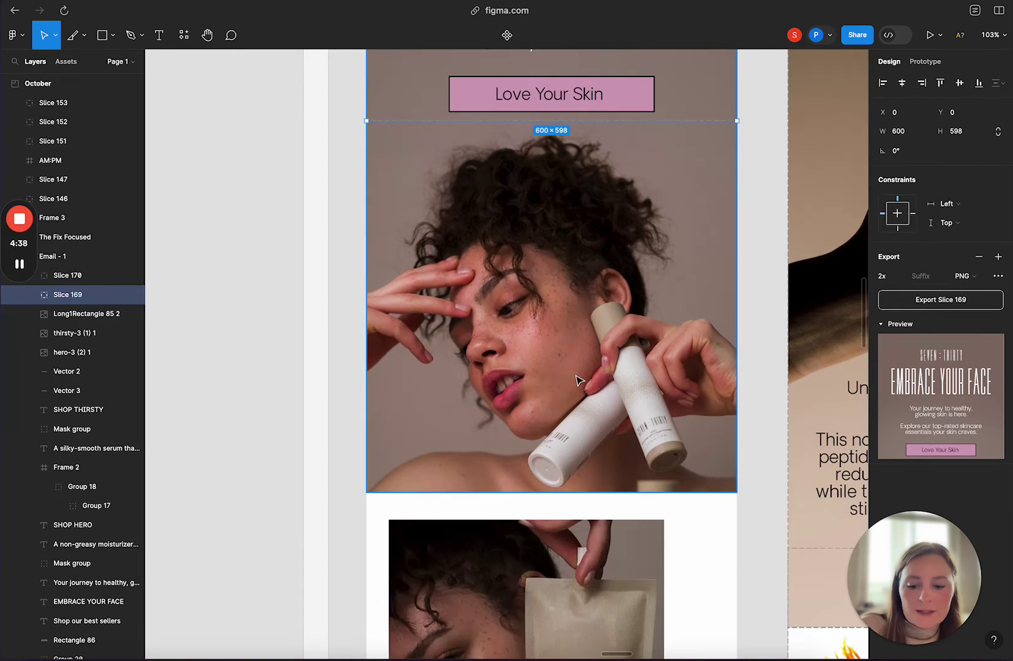
{"action": "key", "text": "ctrl+d"}
Try to move the duplicated headline slice down toward the cleanser section, undoing the unwanted moves.
{"action": "left_click_drag", "start_coordinate": [671, 240], "coordinate": [674, 515]}
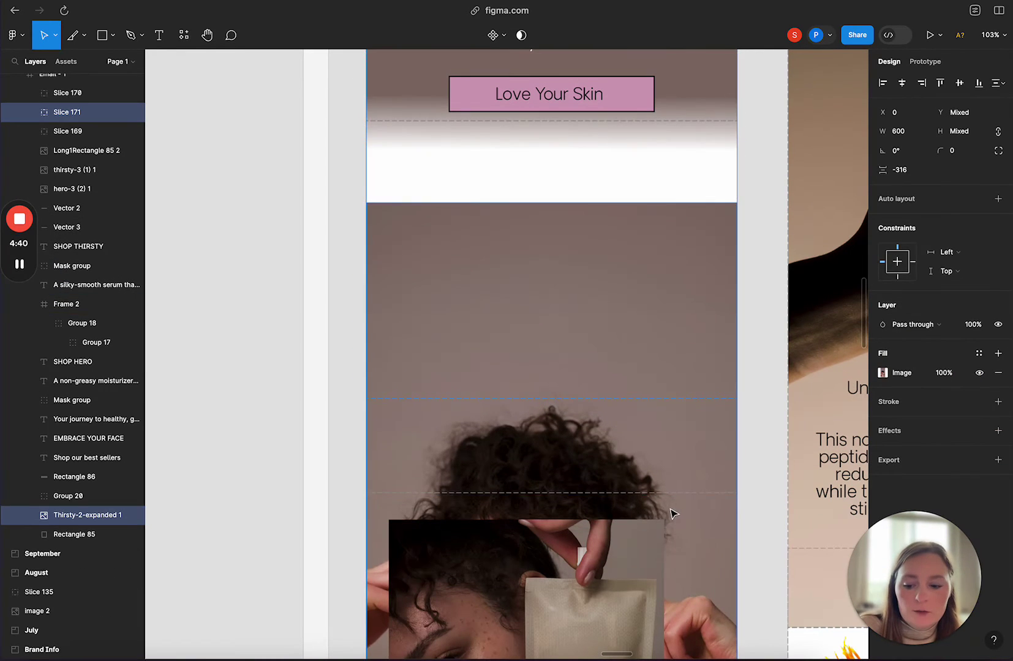
{"action": "key", "text": "ctrl+z"}
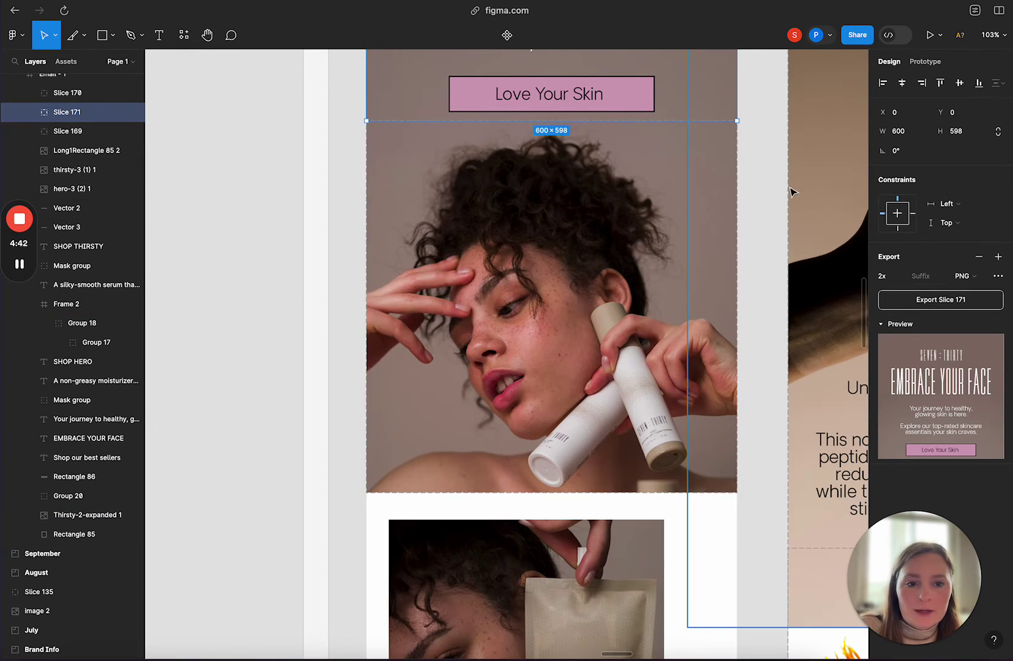
{"action": "left_click_drag", "start_coordinate": [724, 160], "coordinate": [720, 253]}
{"action": "key", "text": "ctrl+z"}
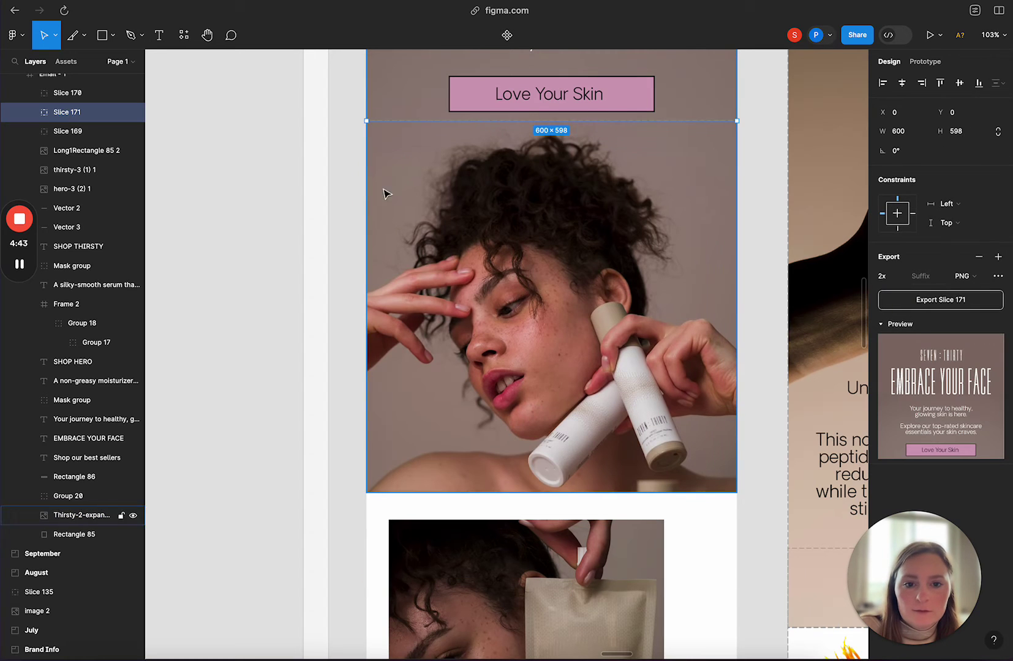
{"action": "left_click", "coordinate": [79, 131]}
{"action": "left_click", "coordinate": [80, 112]}
{"action": "left_click", "coordinate": [311, 229]}
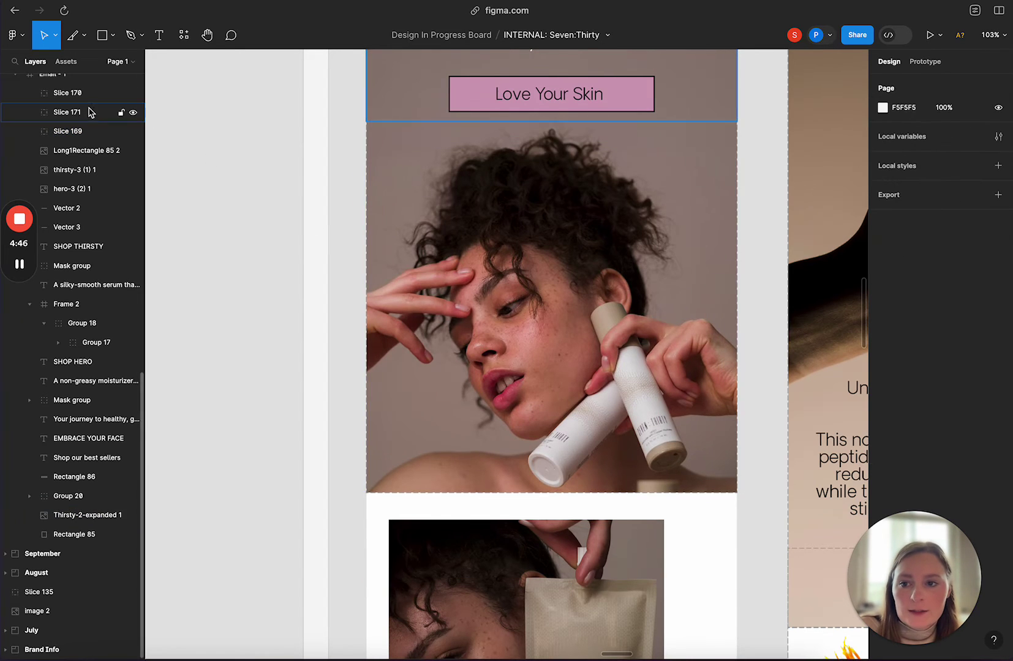
{"action": "left_click", "coordinate": [129, 111]}
{"action": "left_click_drag", "start_coordinate": [704, 181], "coordinate": [712, 184]}
{"action": "key", "text": "ctrl+z"}
{"action": "key", "text": "ctrl+z"}
{"action": "key", "text": "ctrl+z"}
{"action": "key", "text": "ctrl+z"}
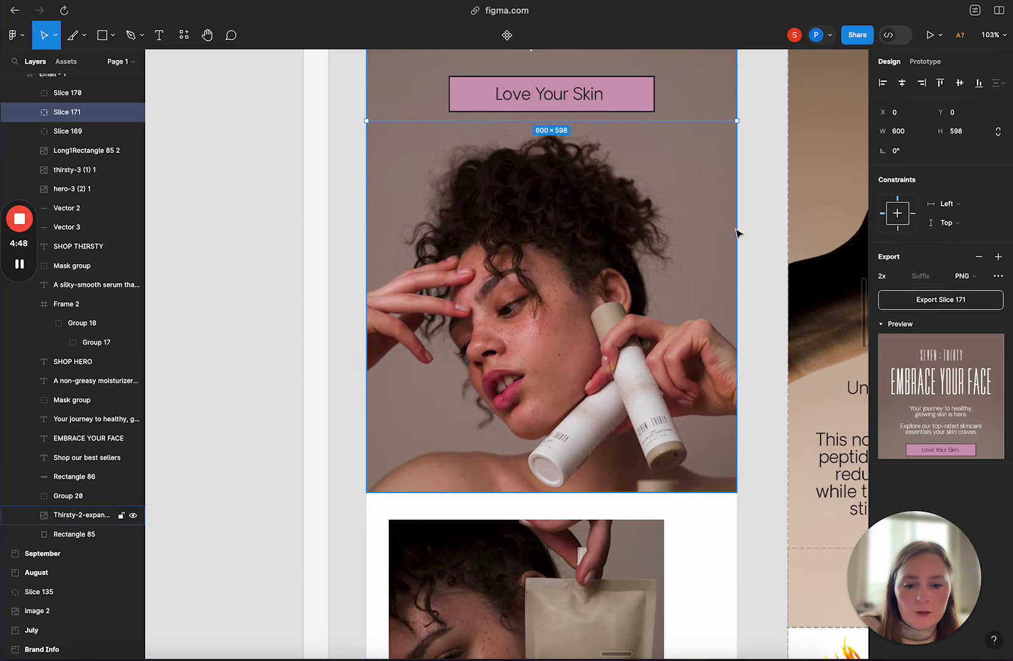
{"action": "left_click", "coordinate": [569, 491]}
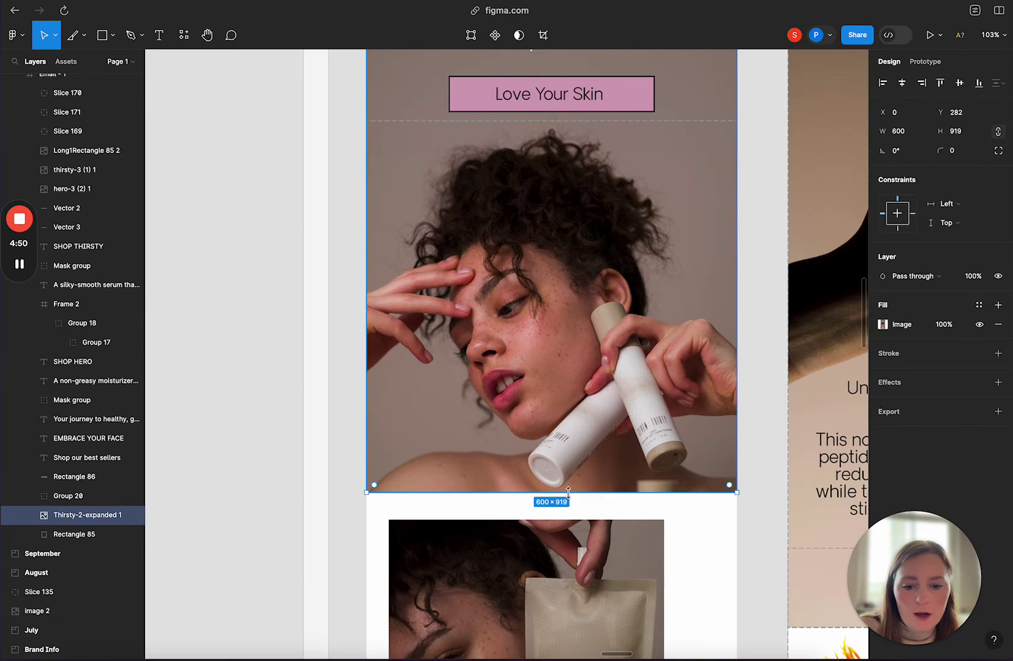
Duplicate the hero photo's Slice 170, move the copy onto the cleanser section, and extend it to 600 × 820 to include SHOP BALANCE.
{"action": "scroll", "coordinate": [97, 510], "scroll_direction": "up", "scroll_amount": 3}
{"action": "left_click", "coordinate": [80, 206]}
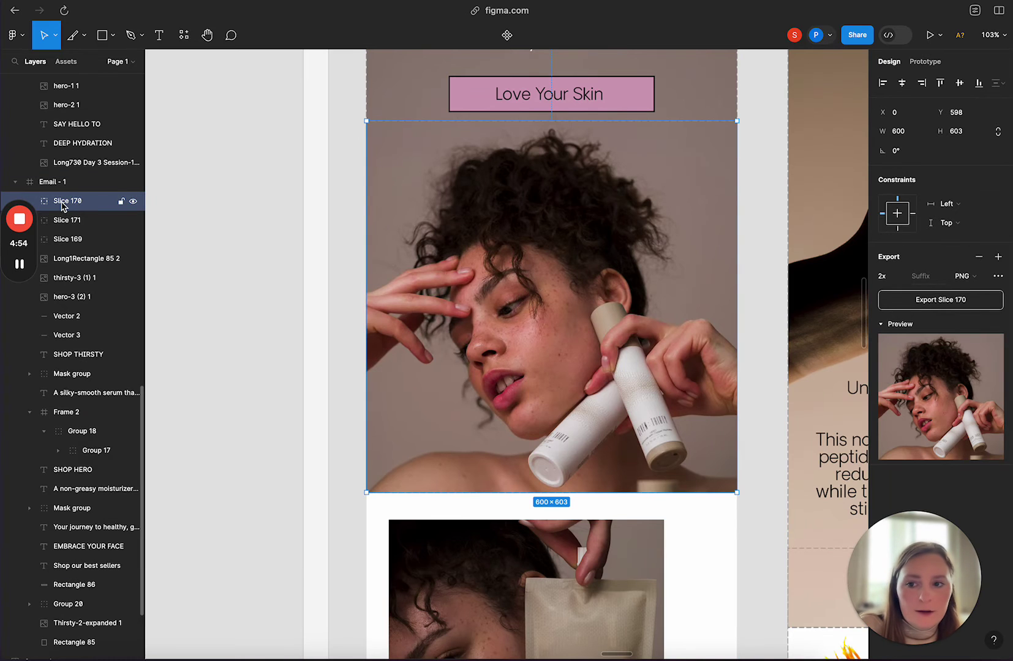
{"action": "key", "text": "ctrl+d"}
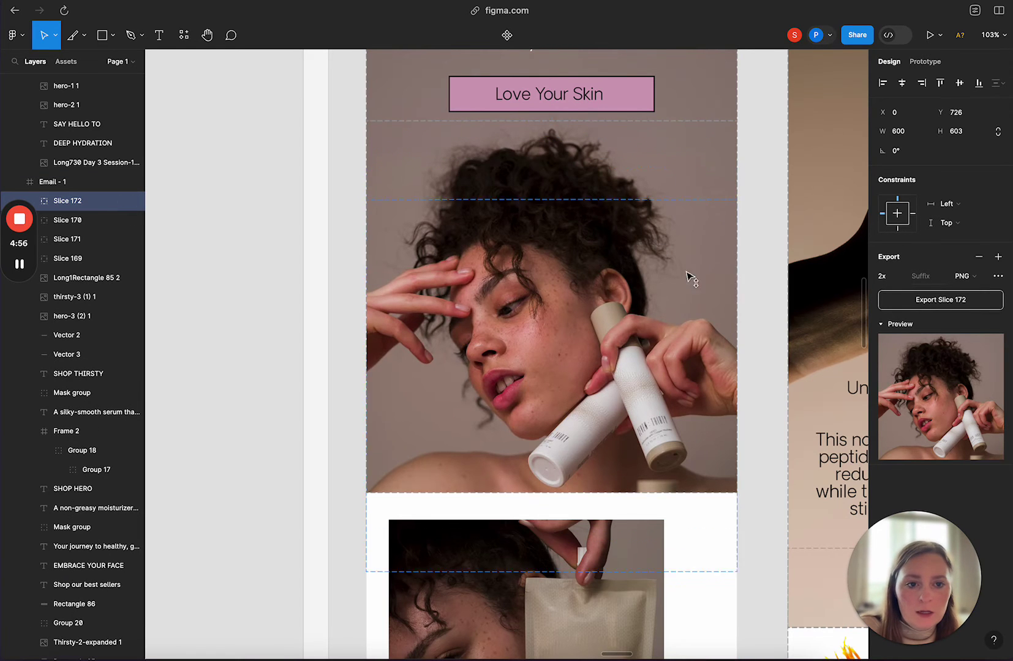
{"action": "scroll", "coordinate": [687, 412], "scroll_direction": "right", "scroll_amount": 3}
{"action": "left_click_drag", "start_coordinate": [687, 413], "coordinate": [565, 401]}
{"action": "scroll", "coordinate": [565, 401], "scroll_direction": "down", "scroll_amount": 5}
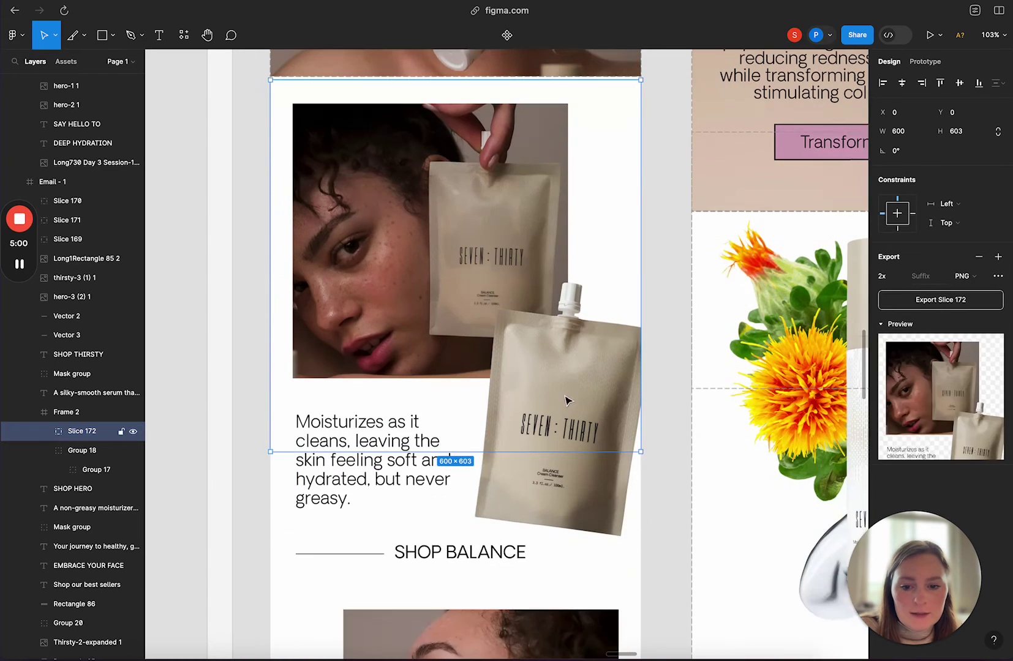
{"action": "left_click_drag", "start_coordinate": [576, 453], "coordinate": [583, 586]}
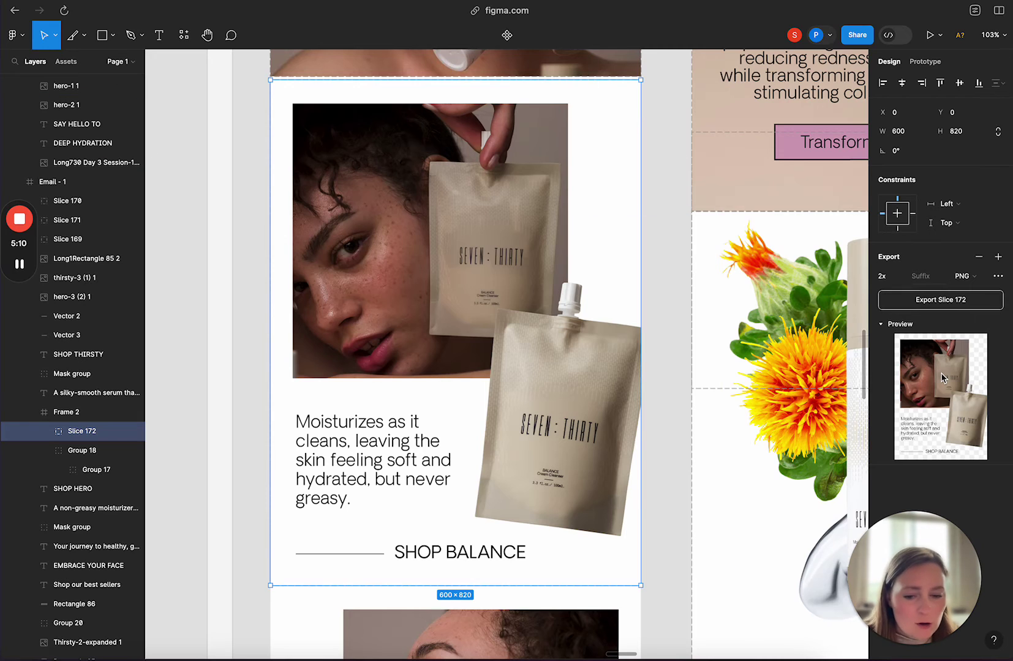
Select the cleanser section's Frame 2 and examine its export settings and preview.
{"action": "left_click", "coordinate": [77, 416]}
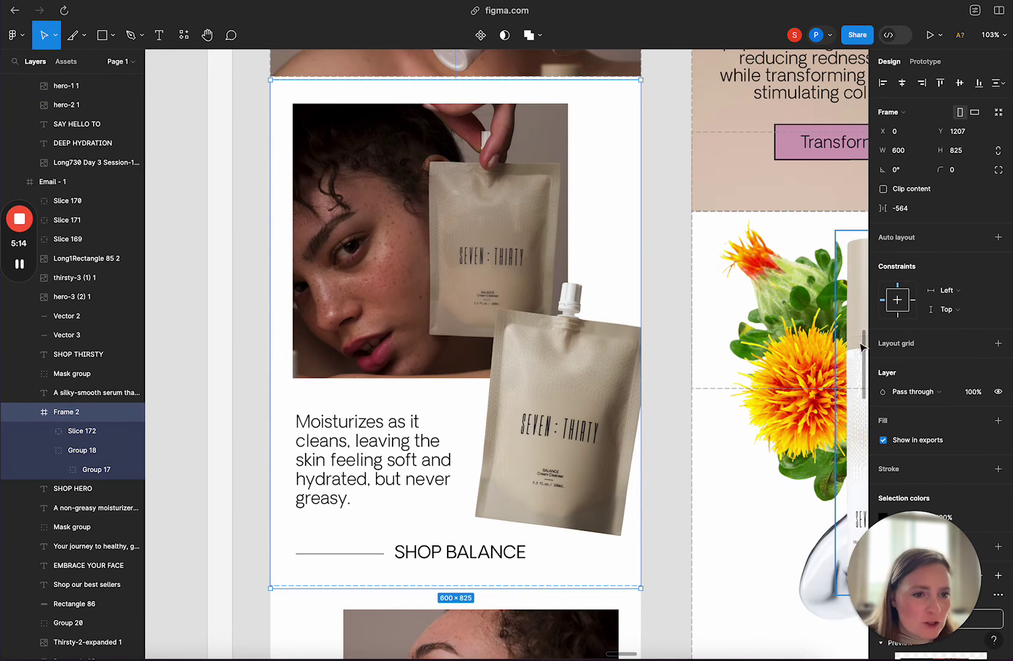
{"action": "left_click_drag", "start_coordinate": [950, 589], "coordinate": [777, 566]}
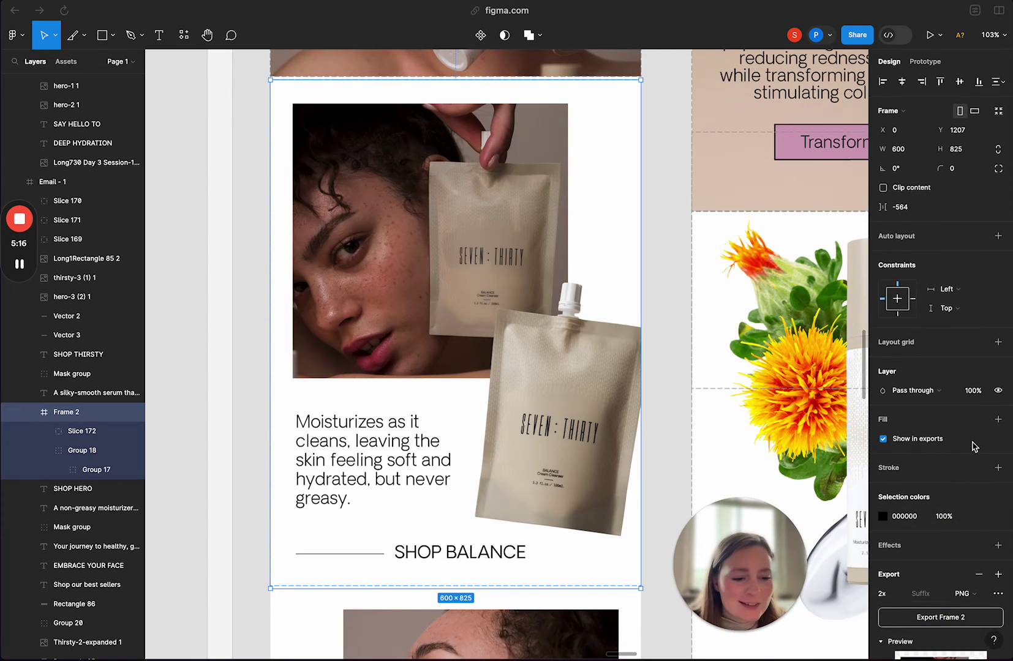
{"action": "scroll", "coordinate": [974, 447], "scroll_direction": "down", "scroll_amount": 5}
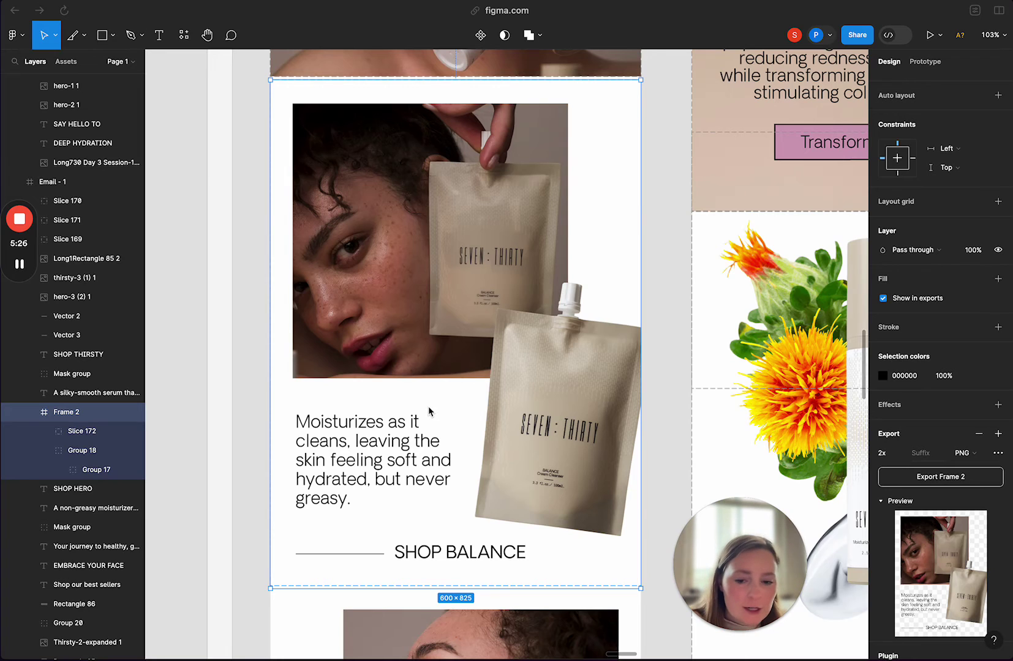
Try to draw a new frame about 605 × 823 over the cleanser section, and undo it.
{"action": "left_click", "coordinate": [84, 35]}
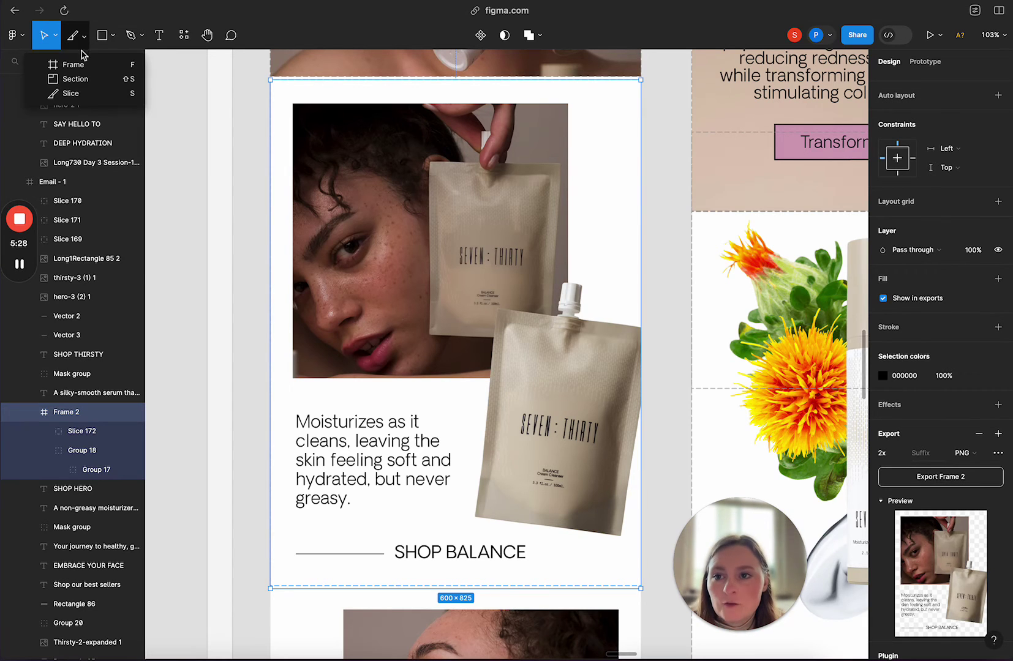
{"action": "left_click", "coordinate": [61, 61]}
{"action": "left_click_drag", "start_coordinate": [269, 80], "coordinate": [642, 585]}
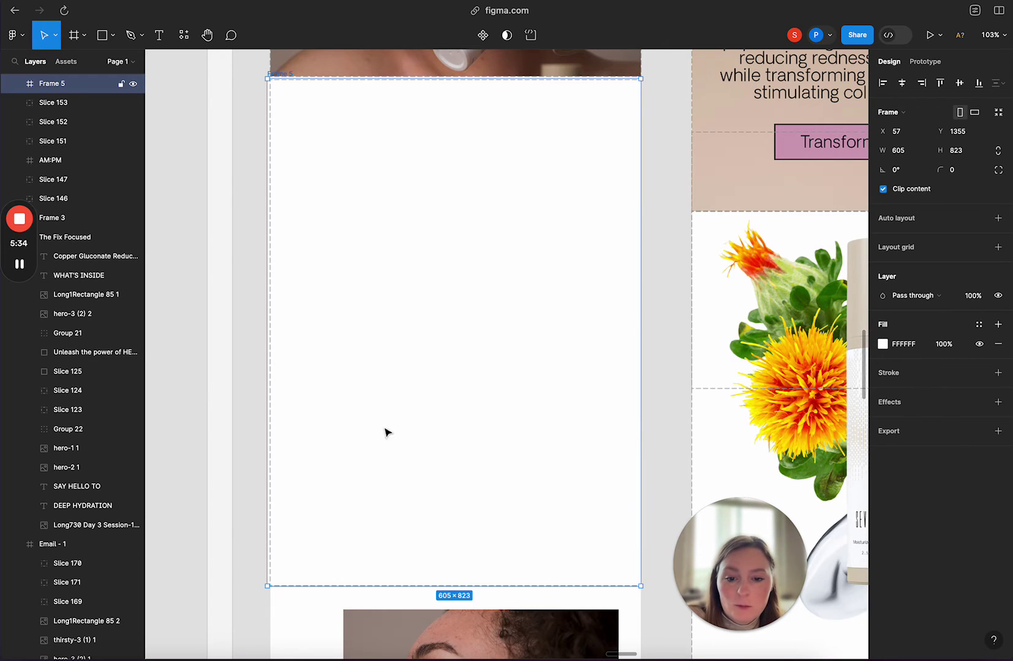
{"action": "key", "text": "super+z"}
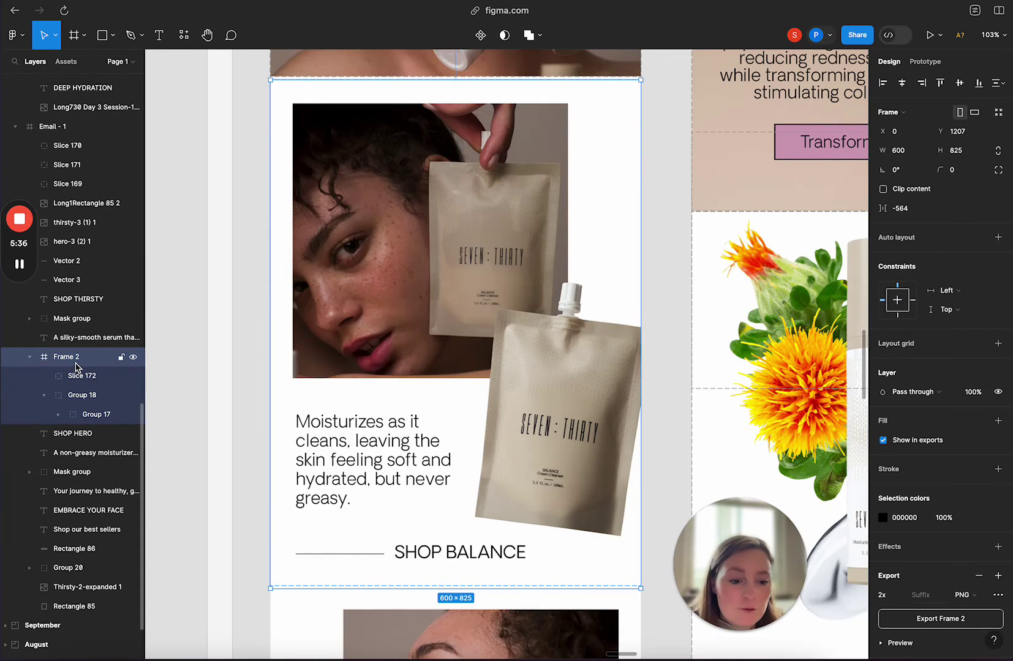
Preview the export of Frame 2, change its format to JPG, and export it at 2x.
{"action": "scroll", "coordinate": [926, 489], "scroll_direction": "down", "scroll_amount": 3}
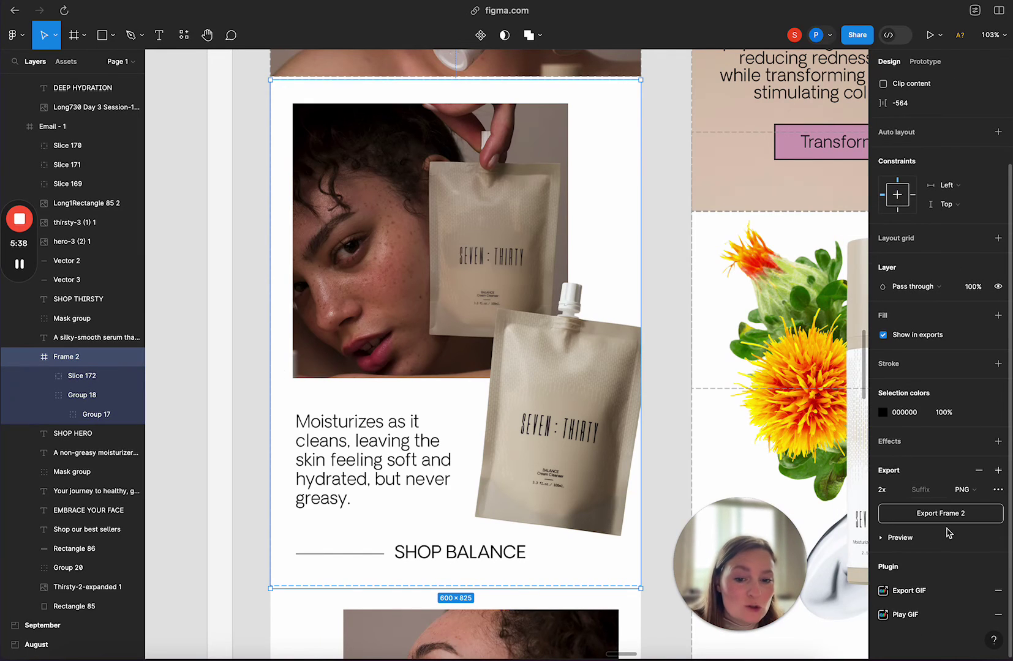
{"action": "left_click", "coordinate": [880, 538]}
{"action": "scroll", "coordinate": [959, 515], "scroll_direction": "down", "scroll_amount": 3}
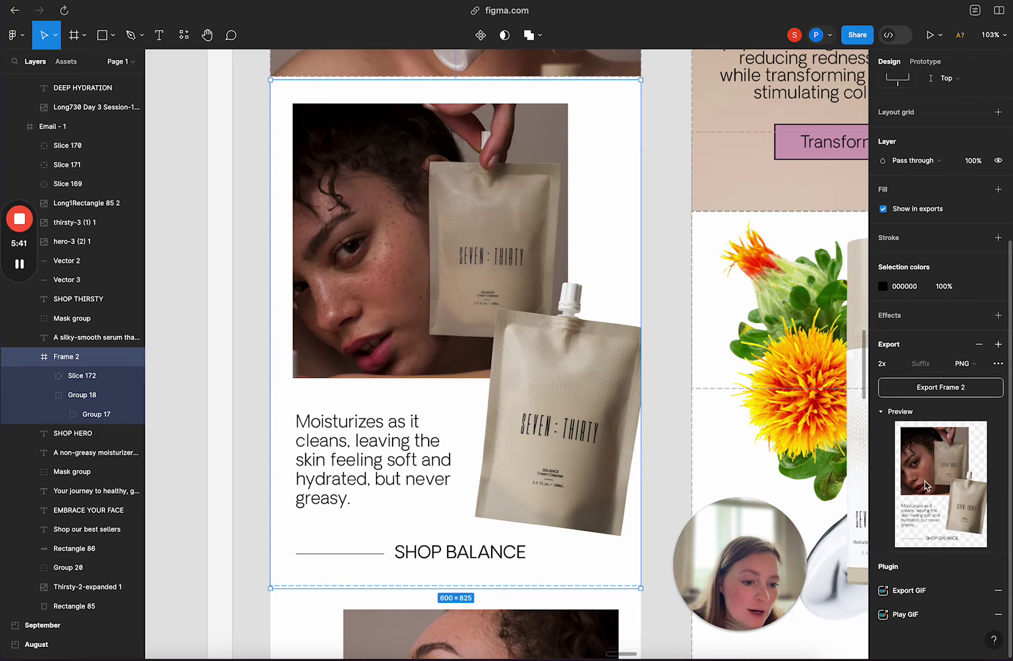
{"action": "left_click", "coordinate": [977, 371]}
{"action": "left_click", "coordinate": [979, 381]}
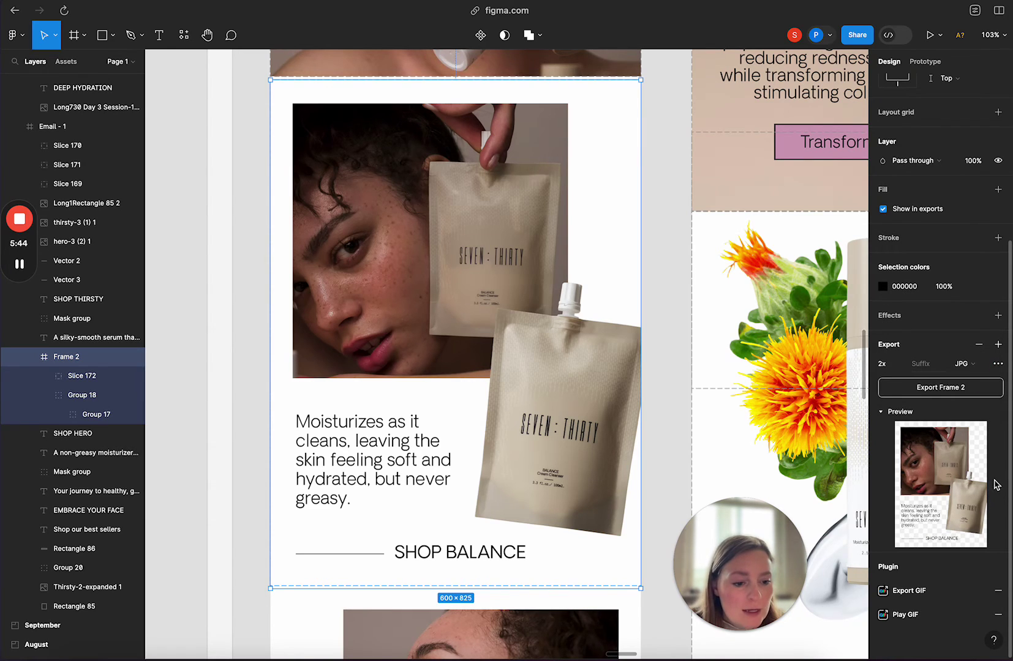
{"action": "left_click", "coordinate": [961, 392]}
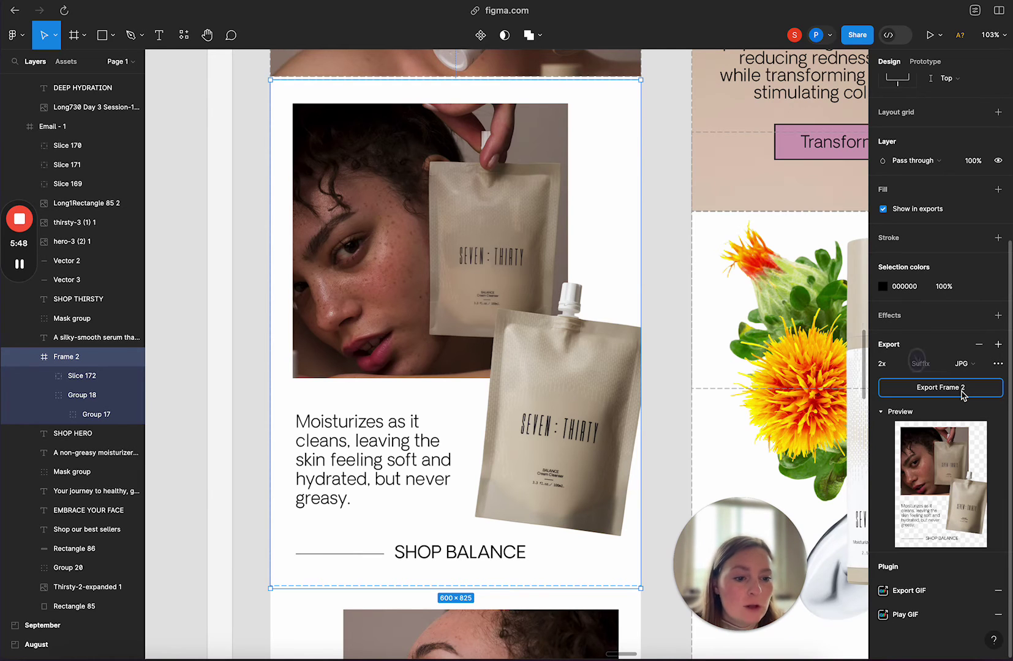
Switch to Klaviyo and replace the duplicate hero photo with an upload of the exported Frame 2 image.
{"action": "key", "text": "ctrl+Tab"}
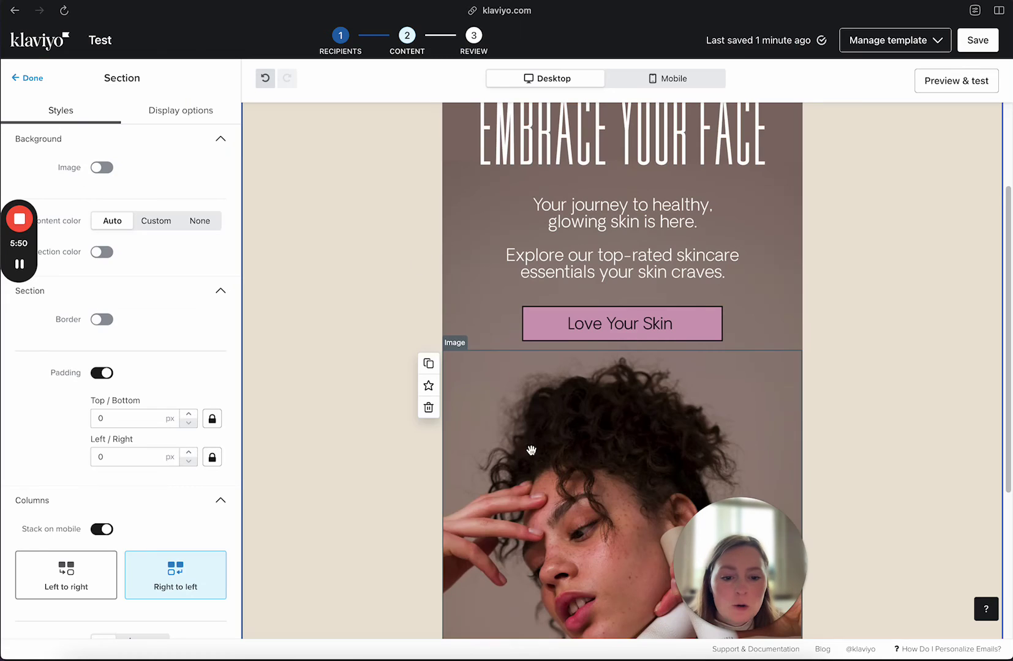
{"action": "scroll", "coordinate": [537, 352], "scroll_direction": "down", "scroll_amount": 2}
{"action": "scroll", "coordinate": [537, 352], "scroll_direction": "down", "scroll_amount": 5}
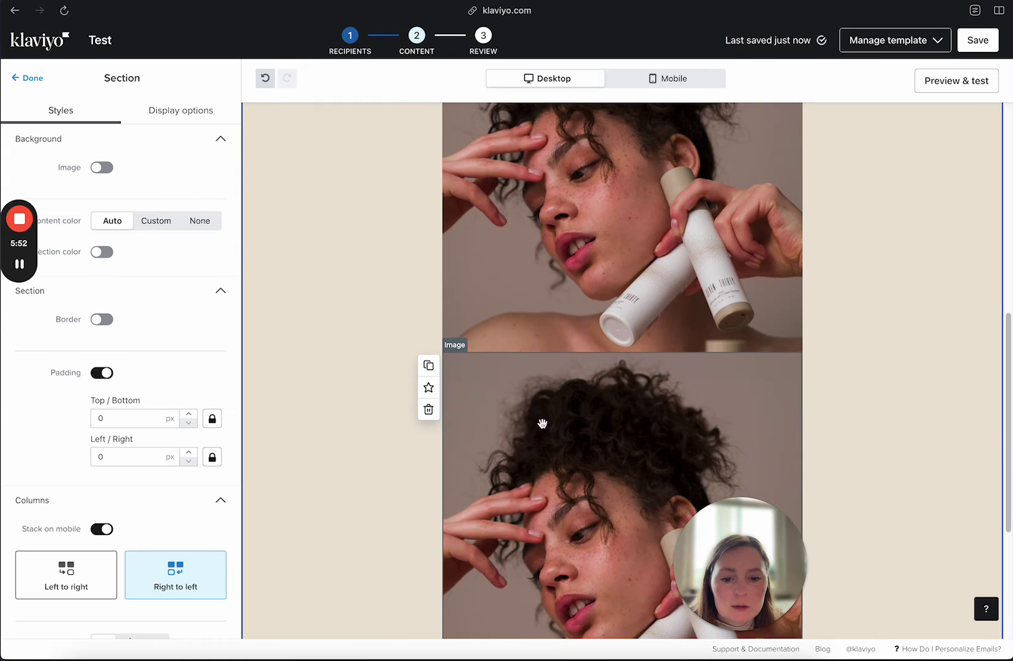
{"action": "left_click", "coordinate": [543, 422]}
{"action": "left_click", "coordinate": [64, 294]}
{"action": "left_click", "coordinate": [233, 173]}
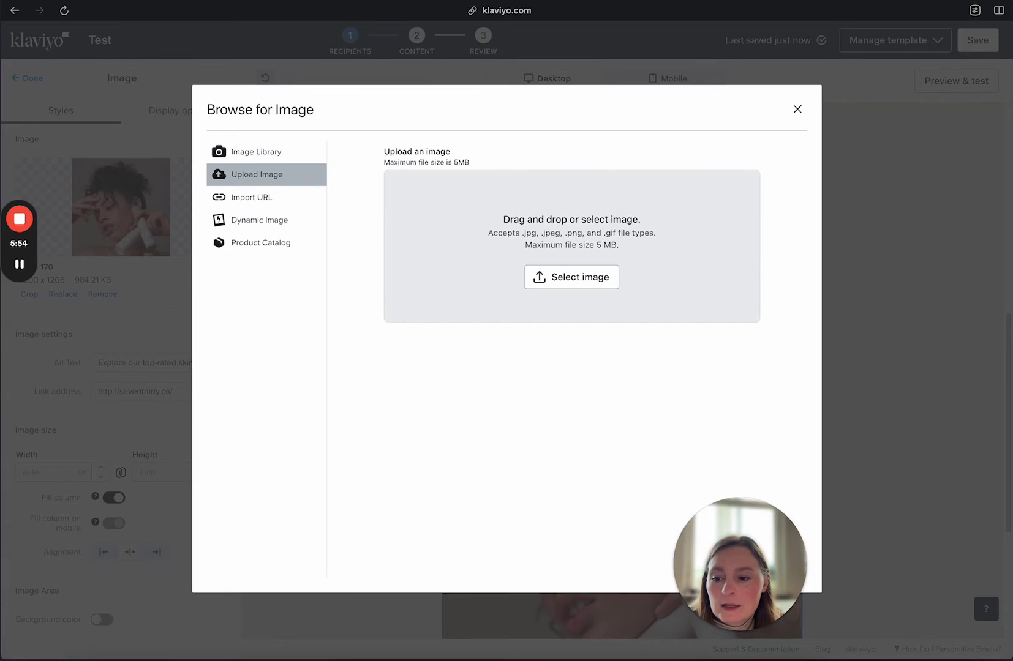
{"action": "left_click_drag", "start_coordinate": [261, 398], "coordinate": [503, 280]}
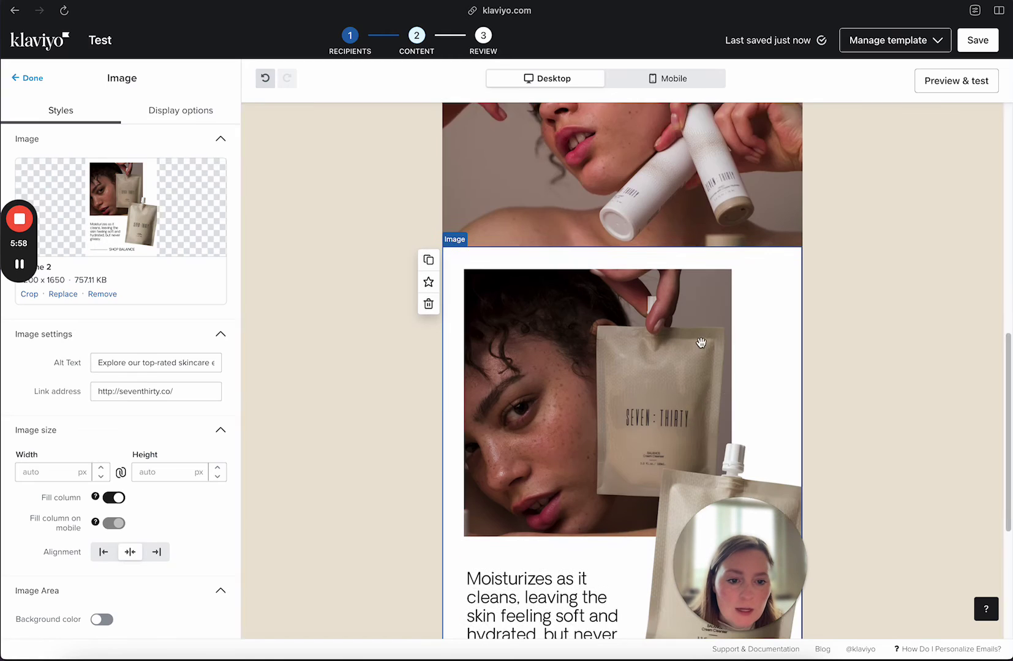
Review the new cleanser image with its alt text and link address, and look through the assembled email.
{"action": "scroll", "coordinate": [864, 355], "scroll_direction": "down", "scroll_amount": 5}
{"action": "left_click", "coordinate": [864, 356]}
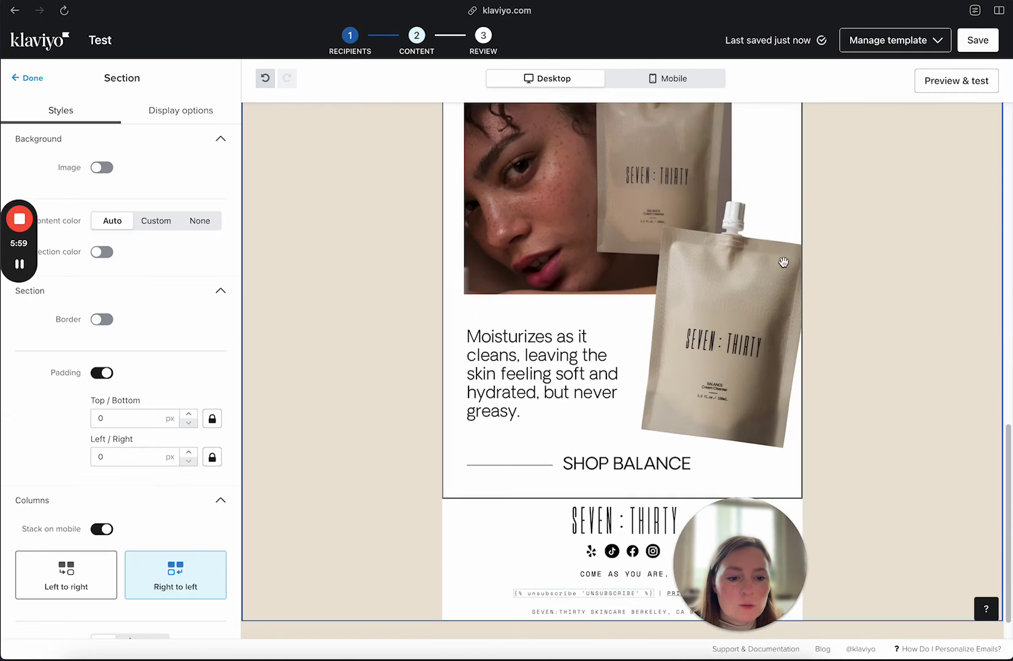
{"action": "left_click", "coordinate": [530, 349]}
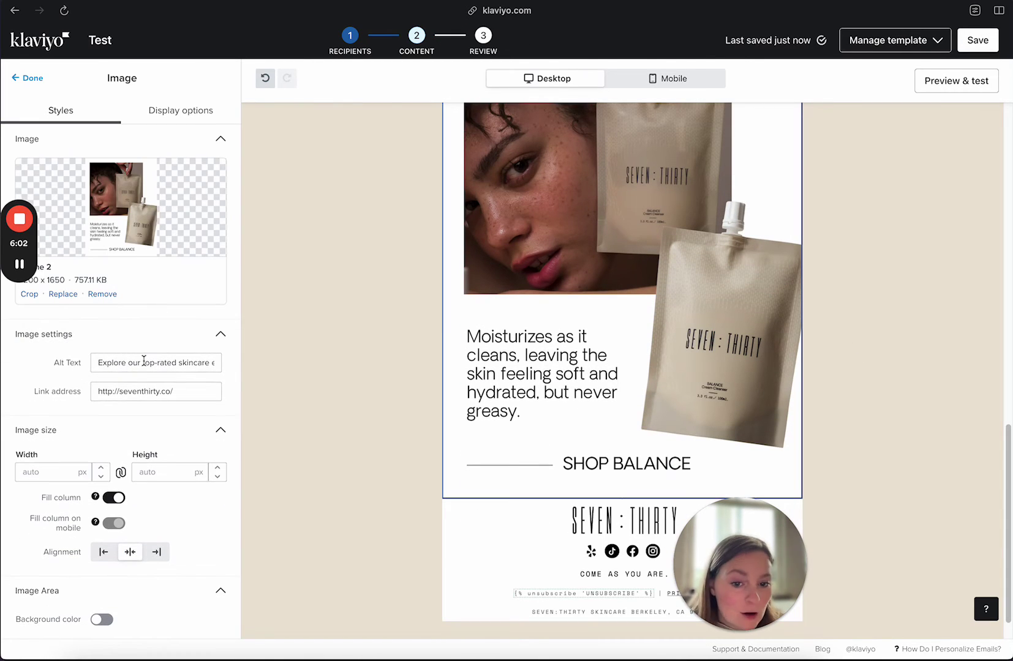
{"action": "triple_click", "coordinate": [160, 398]}
{"action": "left_click", "coordinate": [382, 350]}
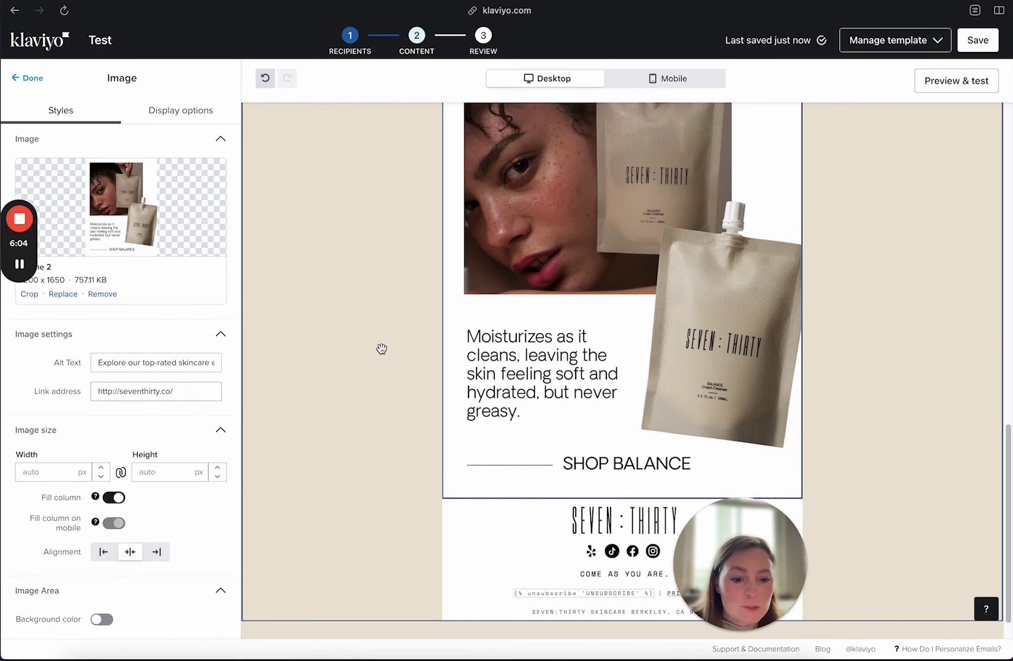
{"action": "scroll", "coordinate": [381, 349], "scroll_direction": "up", "scroll_amount": 4}
{"action": "scroll", "coordinate": [381, 348], "scroll_direction": "up", "scroll_amount": 10}
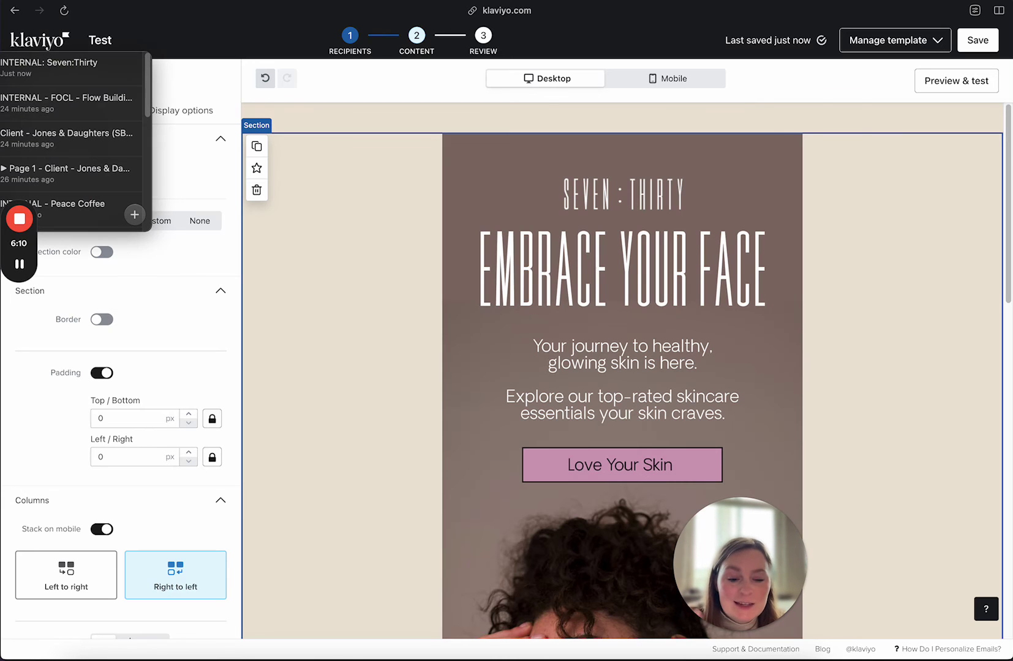
Switch to Figma and examine how the neighbouring Frame 3 email design is sliced, down to its Shop BALANCE button.
{"action": "key", "text": "ctrl+Tab"}
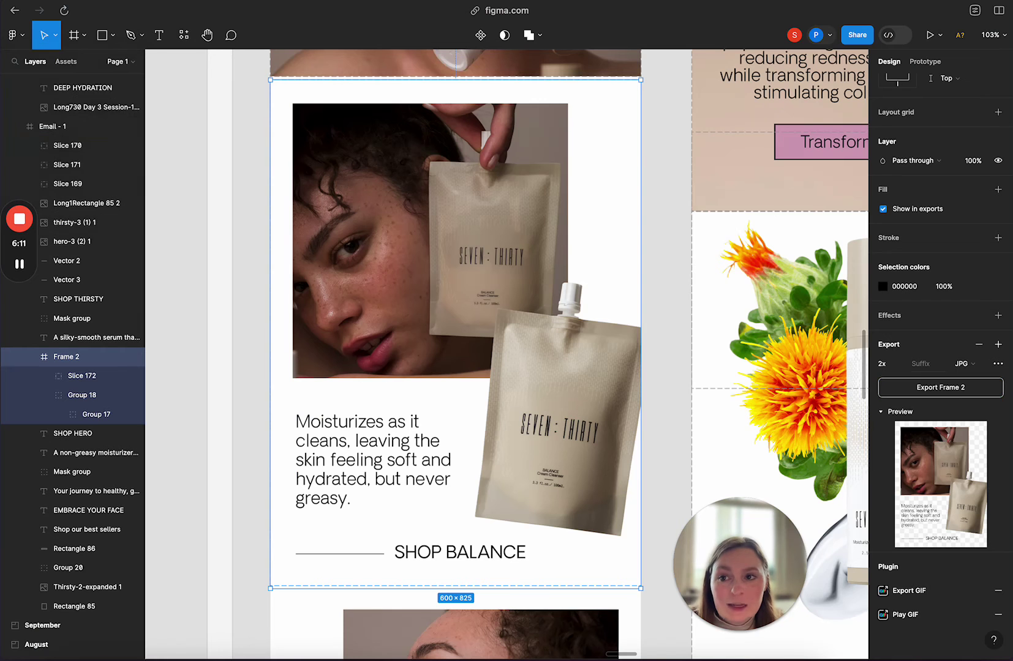
{"action": "left_click", "coordinate": [646, 284]}
{"action": "scroll", "coordinate": [649, 281], "scroll_direction": "up", "scroll_amount": 15}
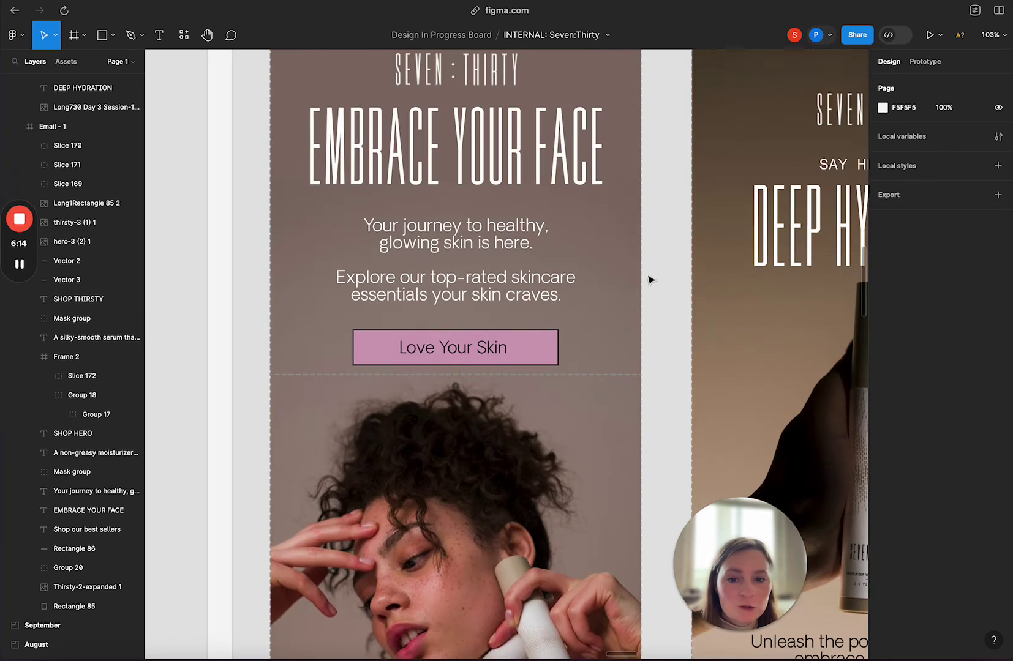
{"action": "left_click_drag", "start_coordinate": [618, 654], "coordinate": [668, 657]}
{"action": "scroll", "coordinate": [547, 493], "scroll_direction": "left", "scroll_amount": 5}
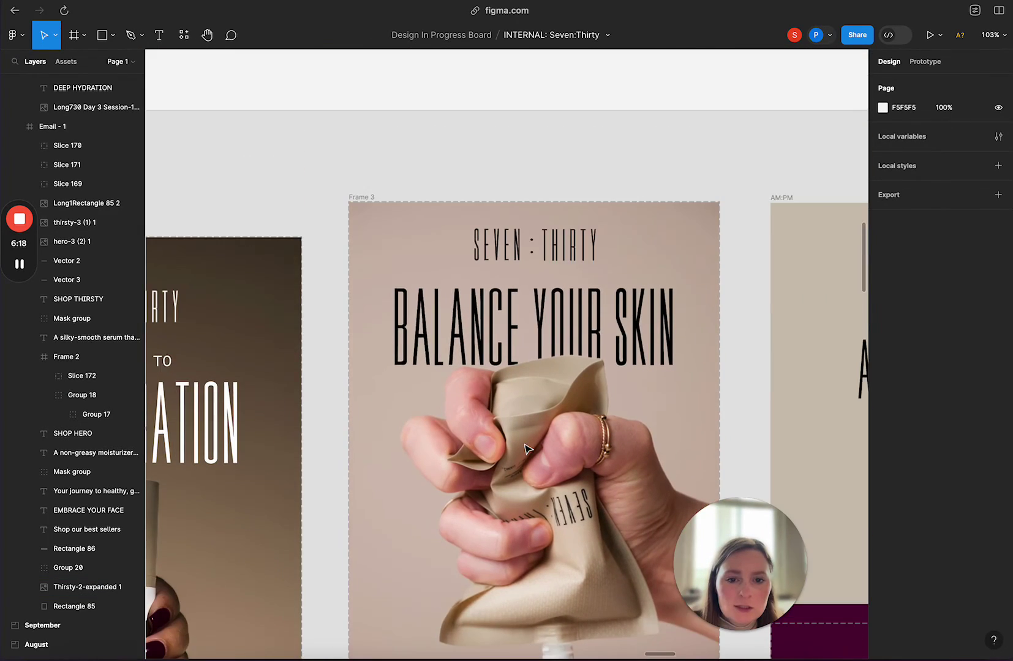
{"action": "scroll", "coordinate": [525, 448], "scroll_direction": "down", "scroll_amount": 15}
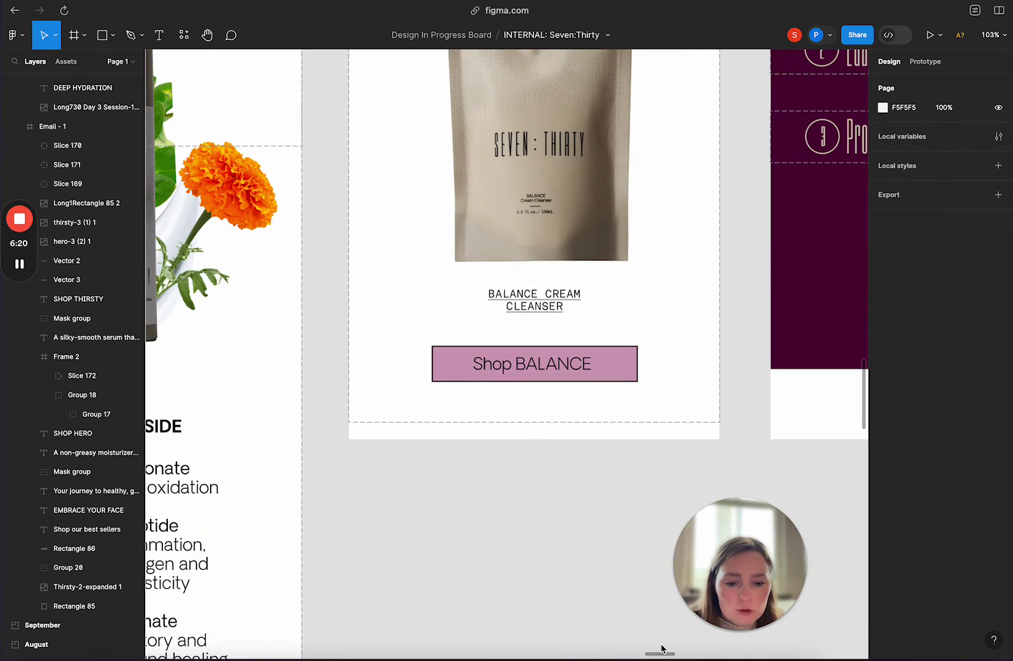
Export the whole Email - 1 frame as a single PNG at 2x.
{"action": "scroll", "coordinate": [660, 657], "scroll_direction": "left", "scroll_amount": 10}
{"action": "scroll", "coordinate": [554, 362], "scroll_direction": "up", "scroll_amount": 8}
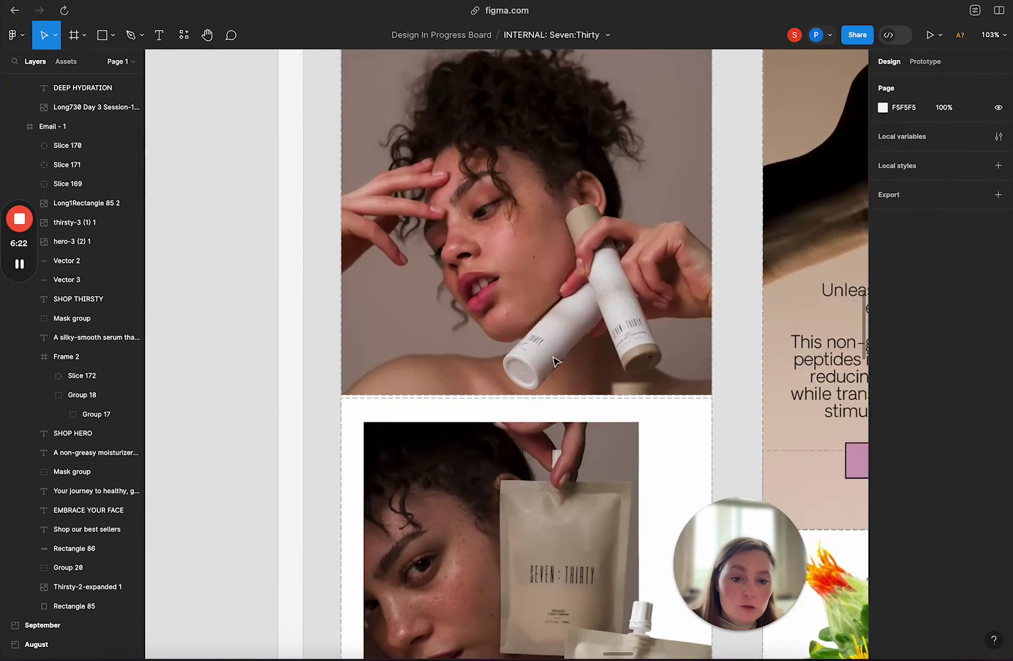
{"action": "scroll", "coordinate": [555, 362], "scroll_direction": "up", "scroll_amount": 10}
{"action": "left_click", "coordinate": [350, 256]}
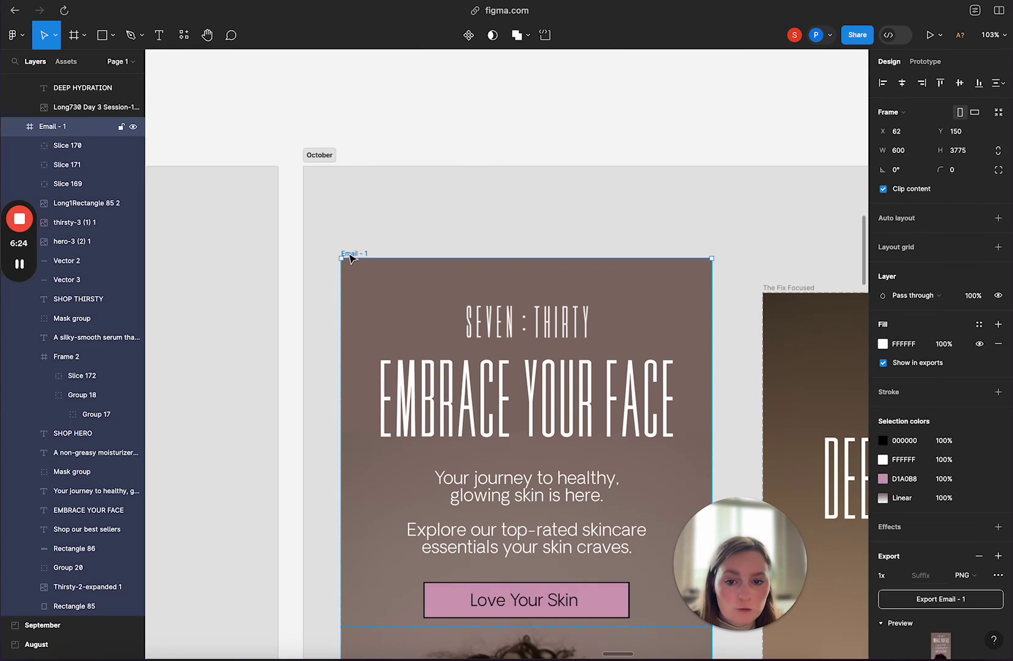
{"action": "scroll", "coordinate": [926, 433], "scroll_direction": "down", "scroll_amount": 5}
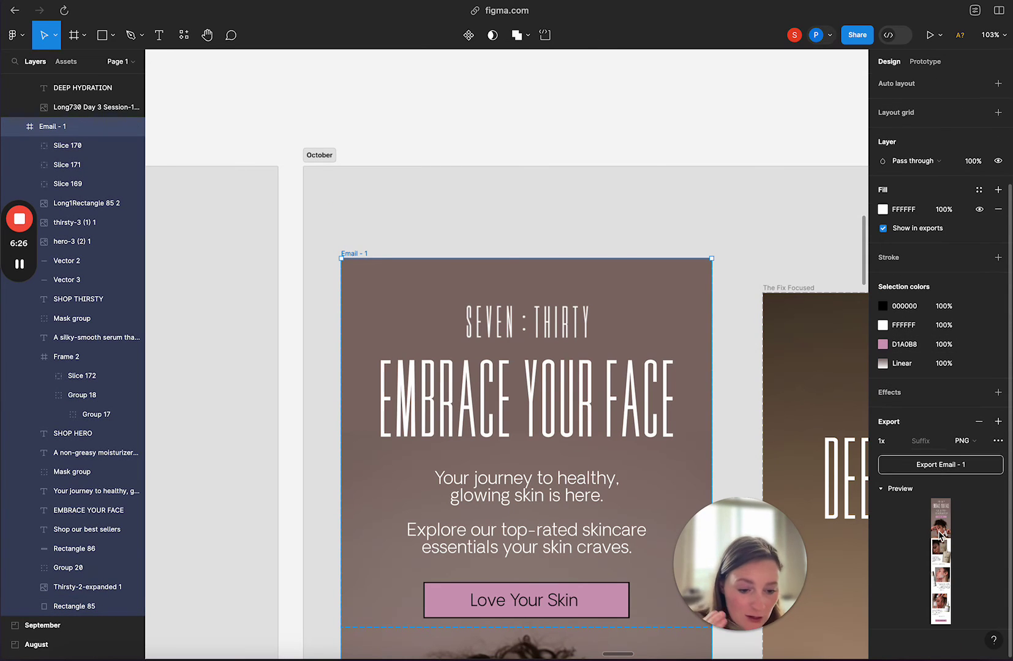
{"action": "left_click", "coordinate": [900, 441]}
{"action": "left_click", "coordinate": [906, 473]}
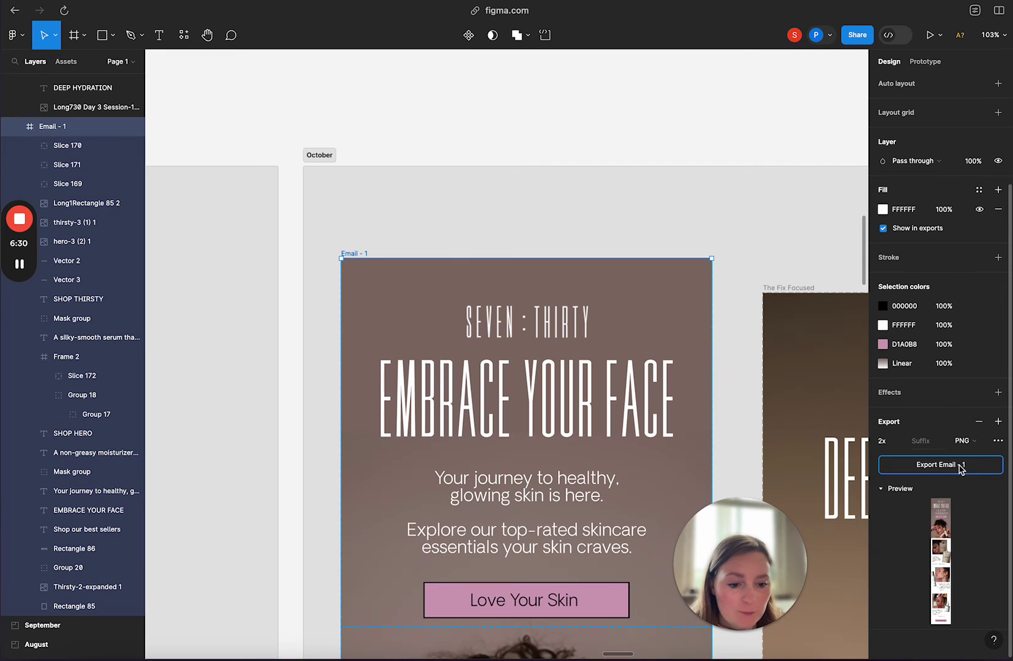
{"action": "left_click", "coordinate": [960, 467]}
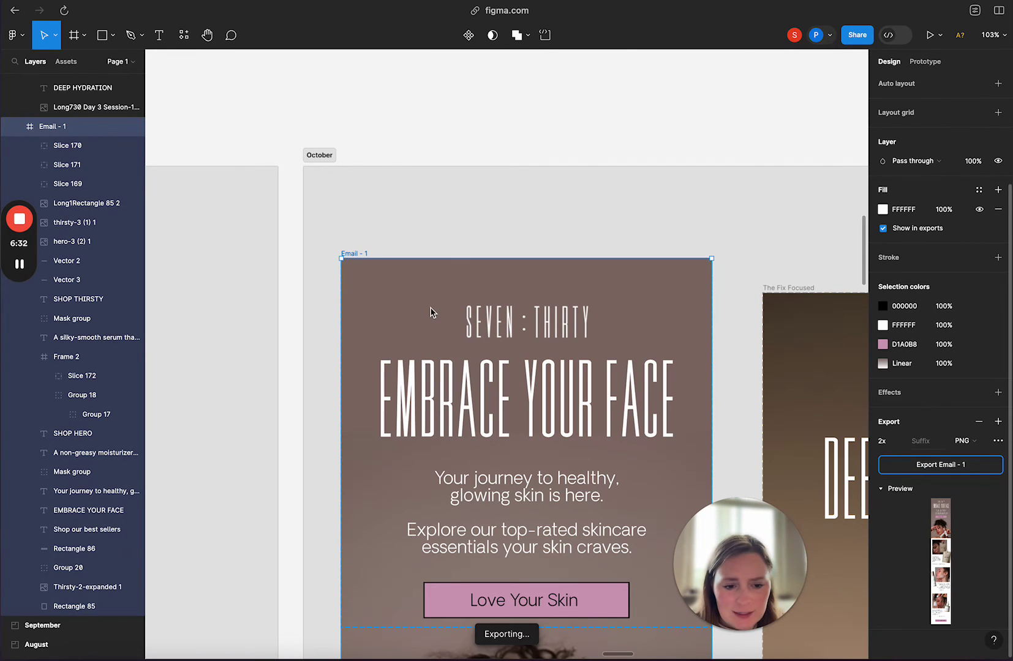
Switch to Klaviyo and try to replace the Embrace Your Face header image with an upload of Email - 1.png.
{"action": "key", "text": "ctrl+Tab"}
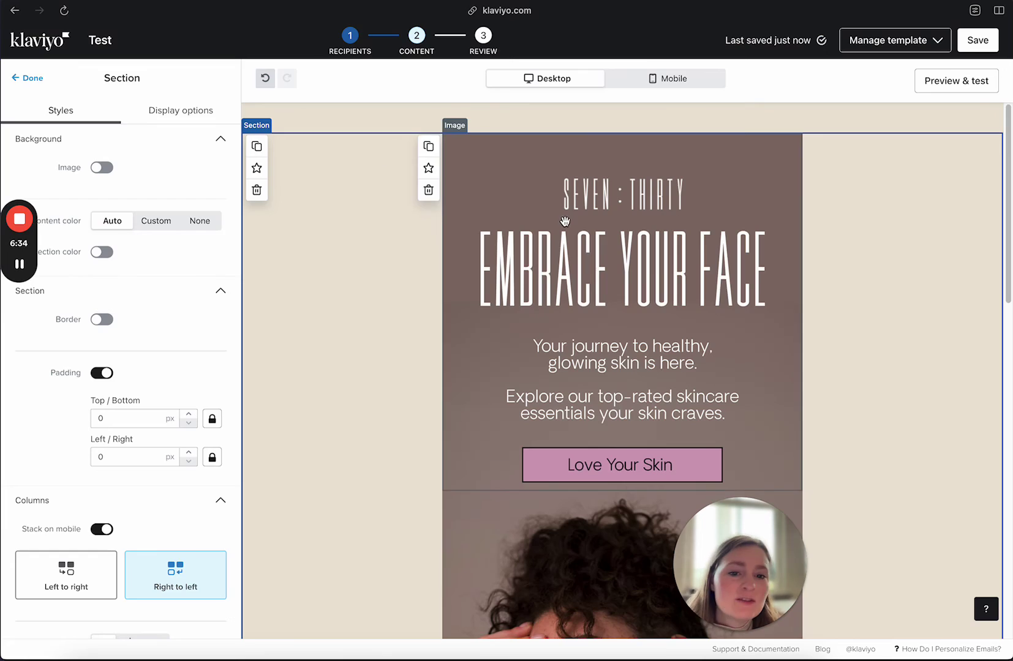
{"action": "left_click", "coordinate": [564, 221]}
{"action": "left_click", "coordinate": [64, 294]}
{"action": "left_click", "coordinate": [263, 174]}
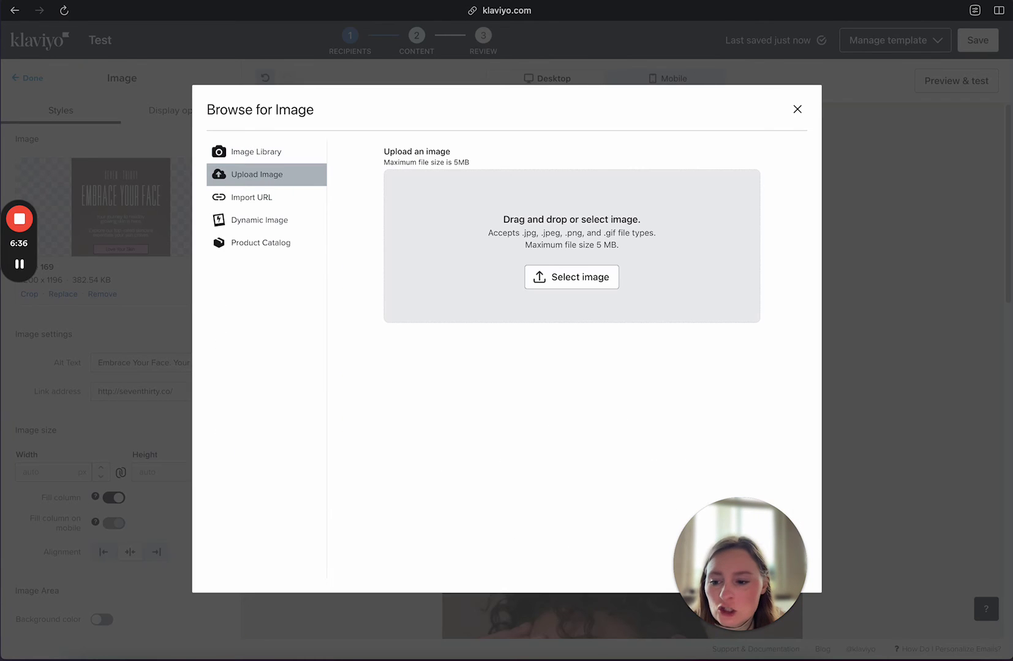
{"action": "left_click_drag", "start_coordinate": [490, 315], "coordinate": [524, 279]}
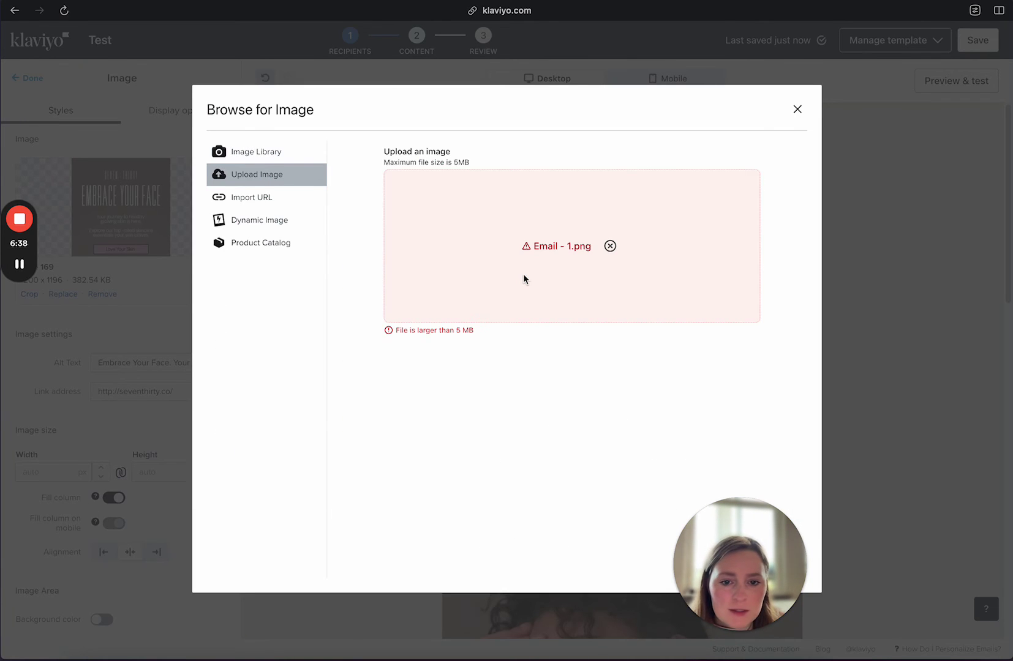
{"action": "left_click", "coordinate": [609, 246]}
{"action": "left_click", "coordinate": [798, 109]}
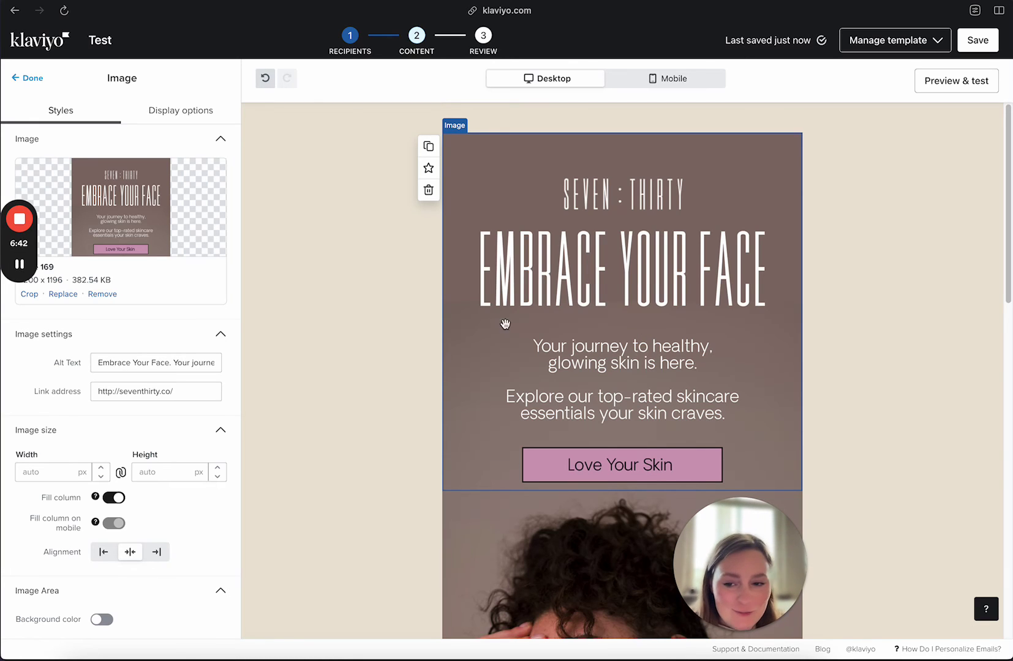
{"action": "left_click", "coordinate": [29, 294]}
{"action": "left_click_drag", "start_coordinate": [204, 482], "coordinate": [206, 506]}
{"action": "left_click", "coordinate": [34, 77]}
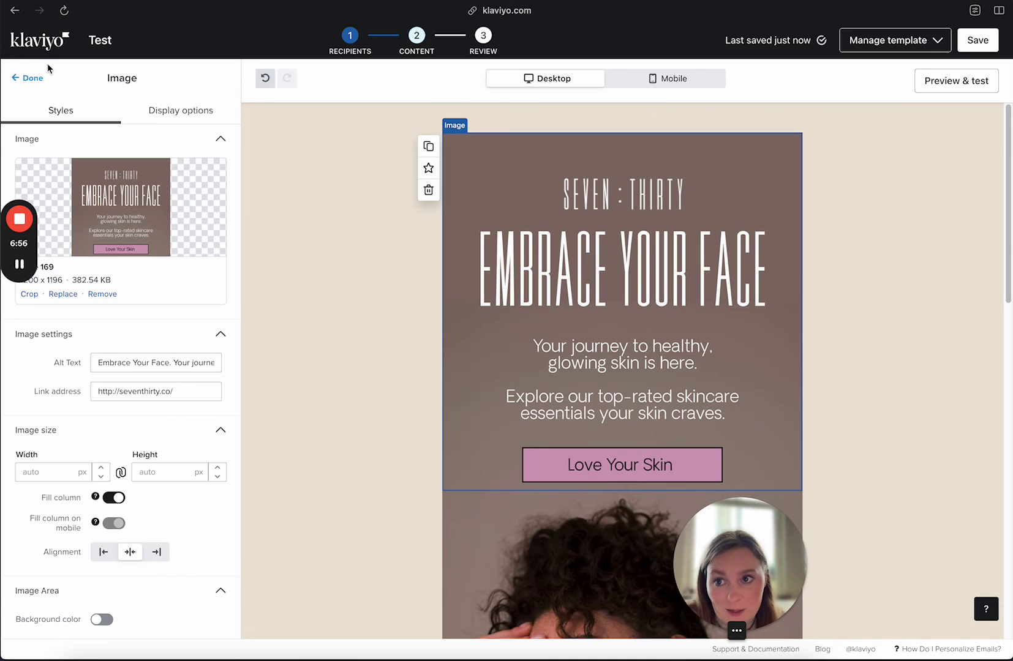
Switch to Figma and look over the header and hero photo slices of the Email - 1 design.
{"action": "left_click", "coordinate": [111, 176]}
{"action": "scroll", "coordinate": [432, 343], "scroll_direction": "down", "scroll_amount": 1}
{"action": "left_click", "coordinate": [497, 216]}
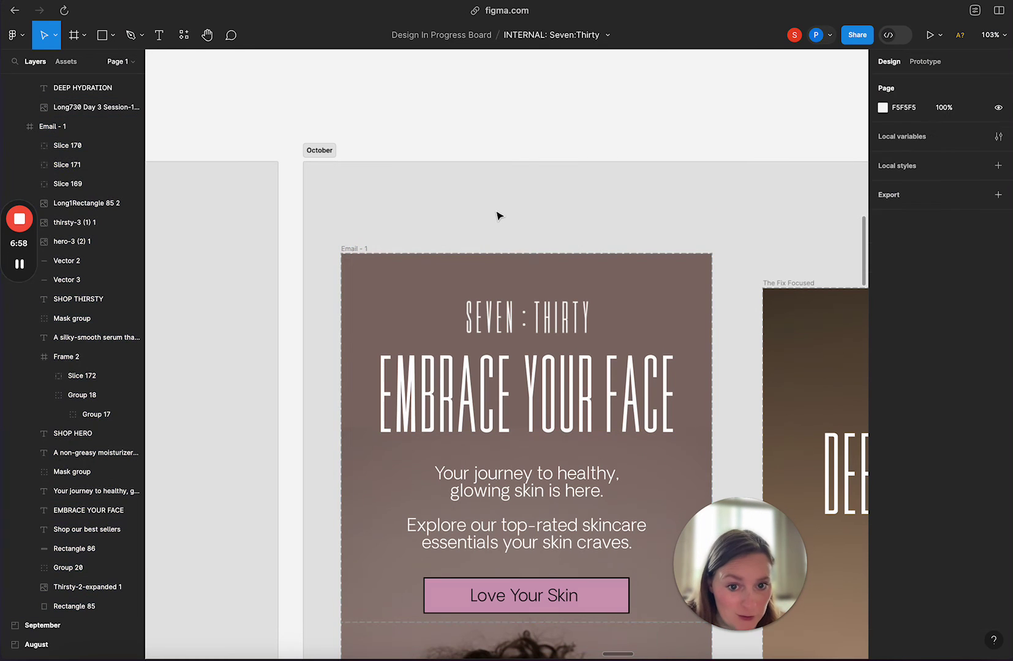
{"action": "scroll", "coordinate": [497, 215], "scroll_direction": "down", "scroll_amount": 7}
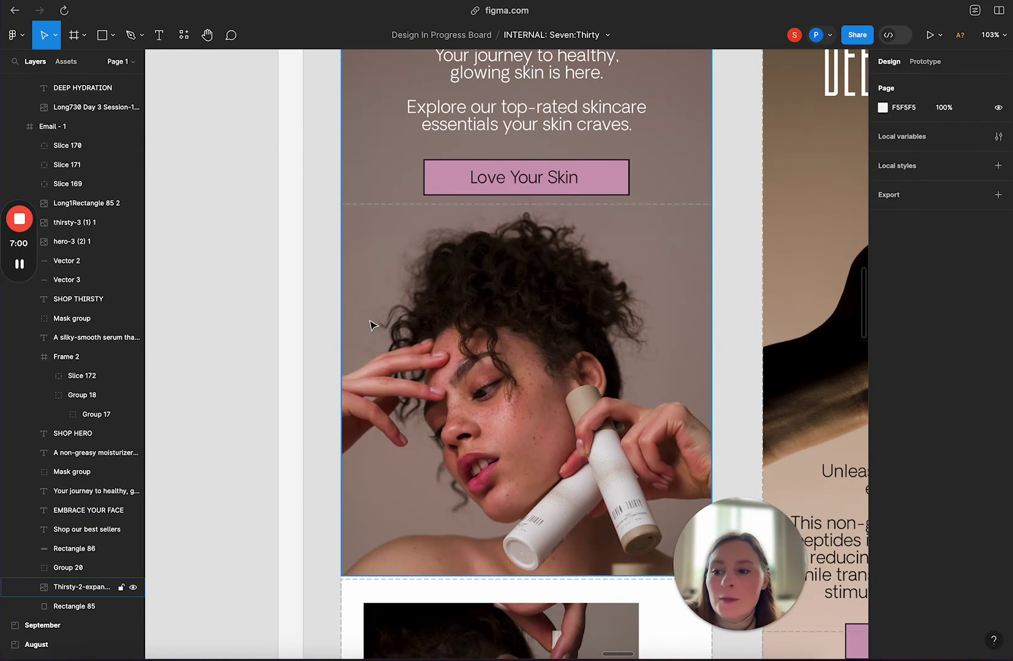
Switch to Klaviyo, review the assembled email in the mobile view down to its footer, and return to the desktop view.
{"action": "key", "text": "ctrl+Tab"}
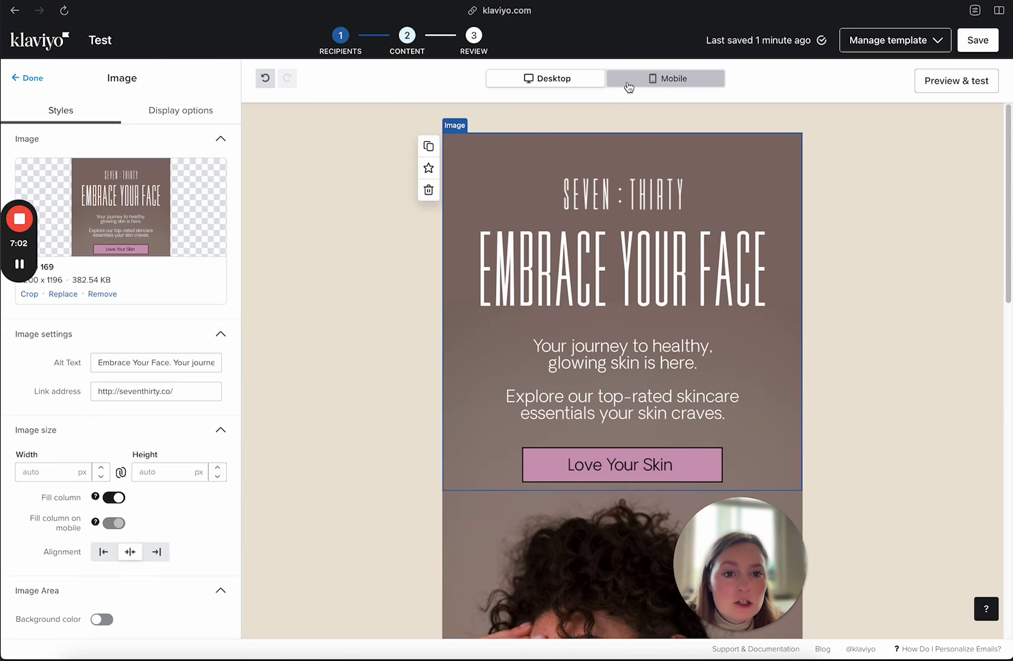
{"action": "left_click", "coordinate": [668, 79]}
{"action": "scroll", "coordinate": [457, 290], "scroll_direction": "down", "scroll_amount": 5}
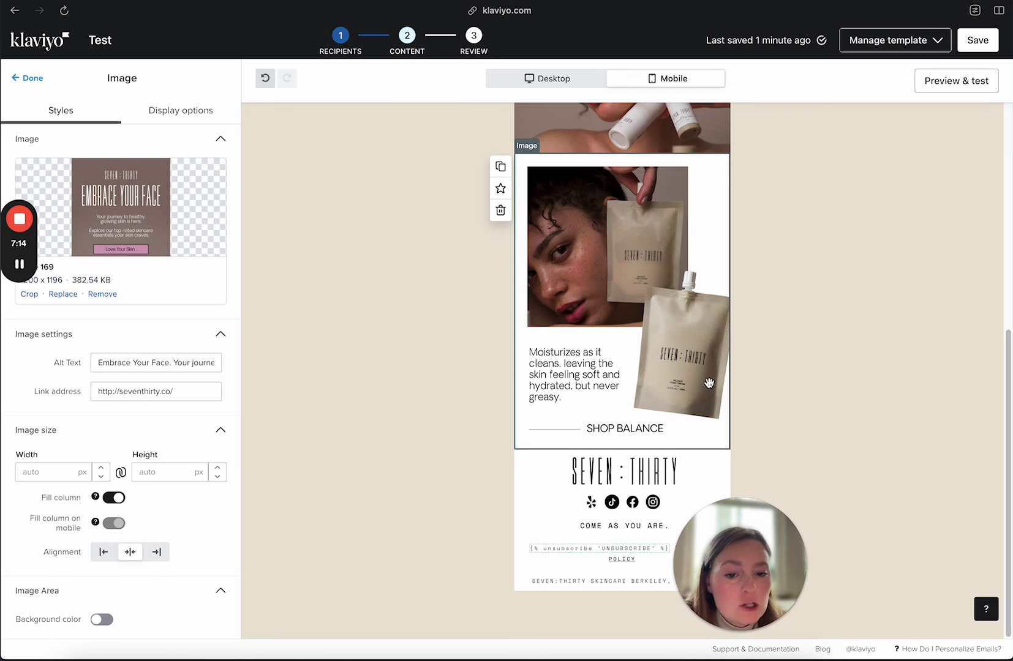
{"action": "left_click", "coordinate": [782, 375]}
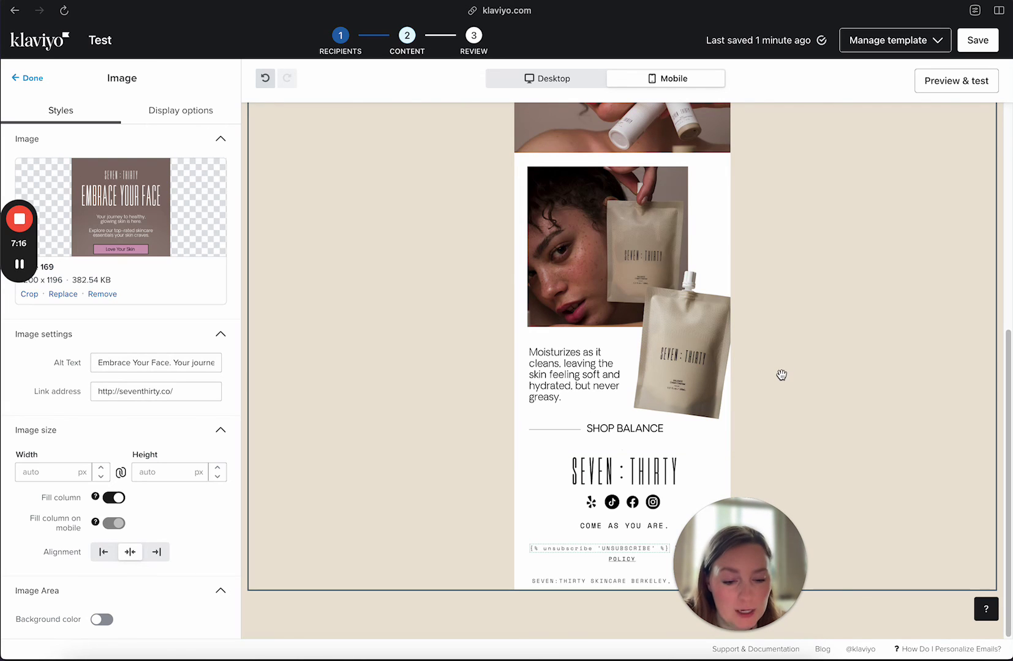
{"action": "left_click", "coordinate": [578, 397]}
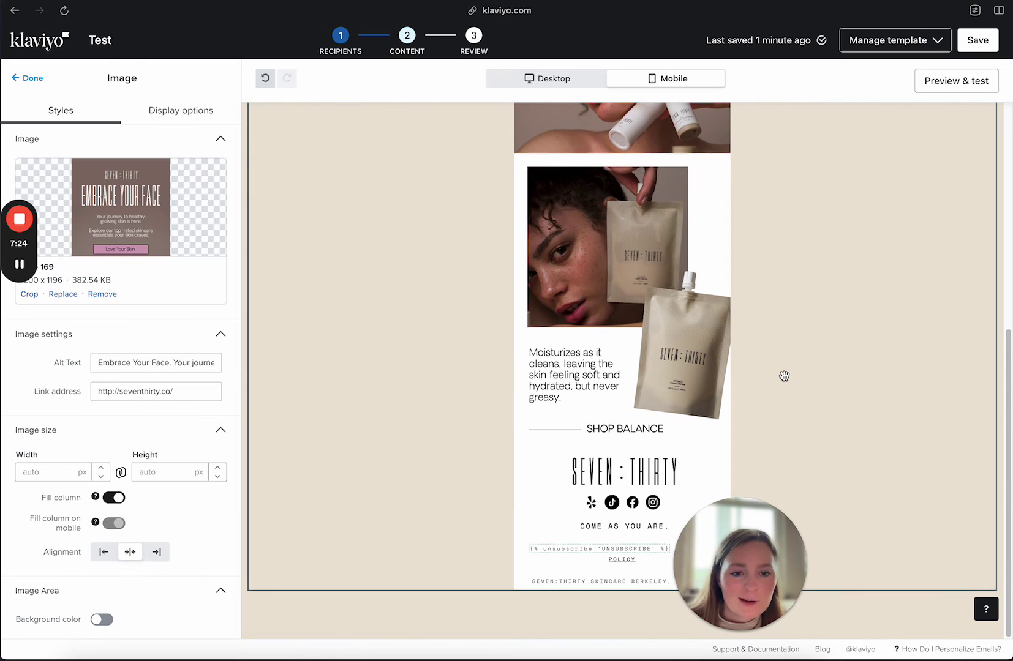
{"action": "scroll", "coordinate": [608, 109], "scroll_direction": "up", "scroll_amount": 6}
{"action": "left_click", "coordinate": [575, 81]}
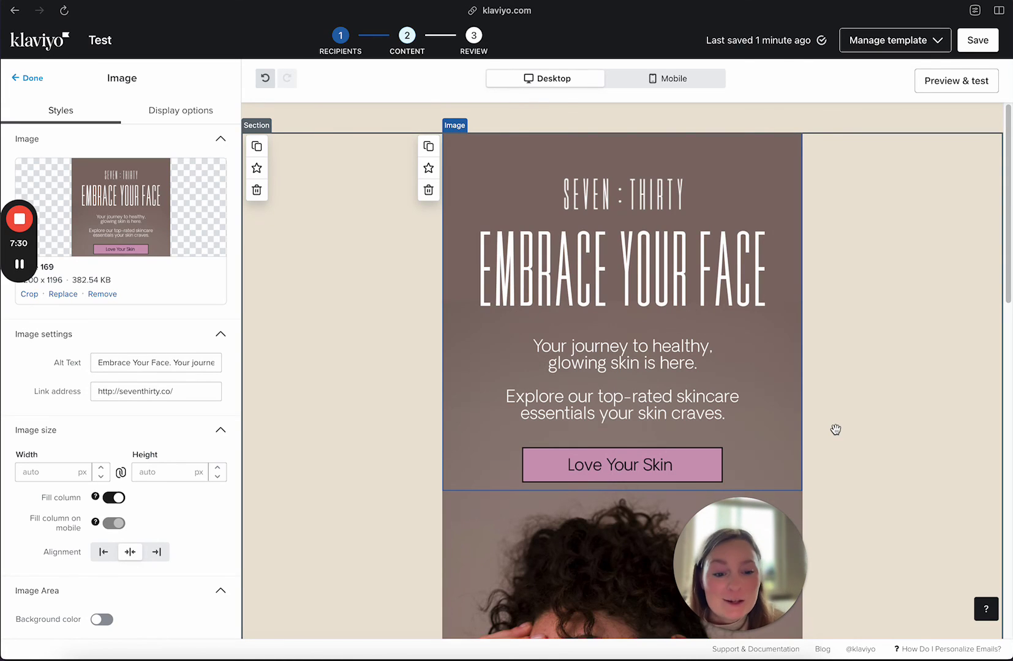
{"action": "left_click", "coordinate": [738, 627]}
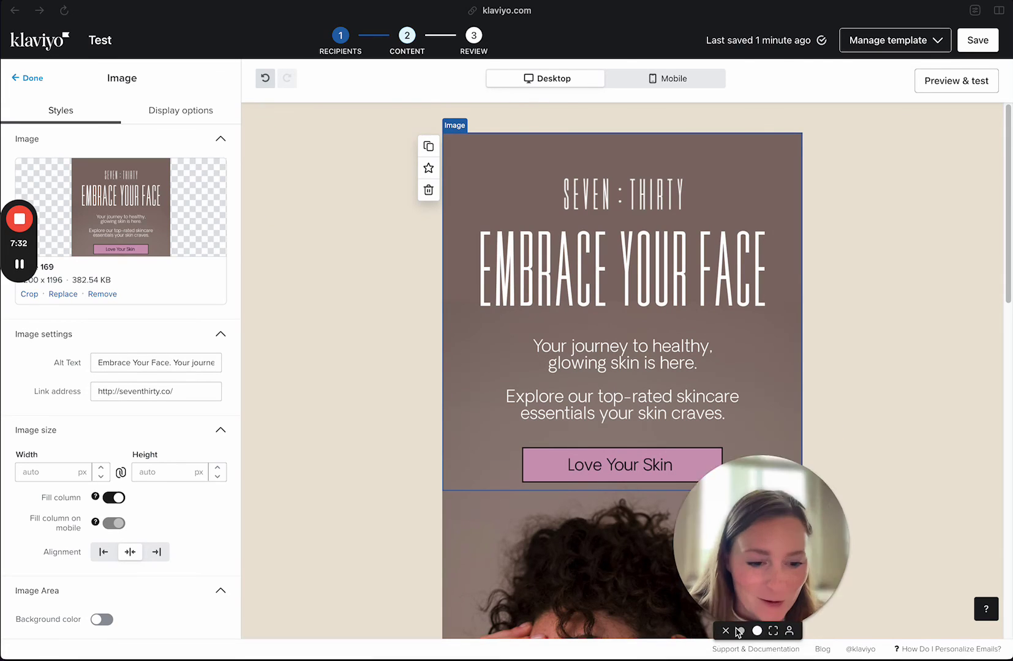
{"action": "left_click_drag", "start_coordinate": [845, 576], "coordinate": [582, 469]}
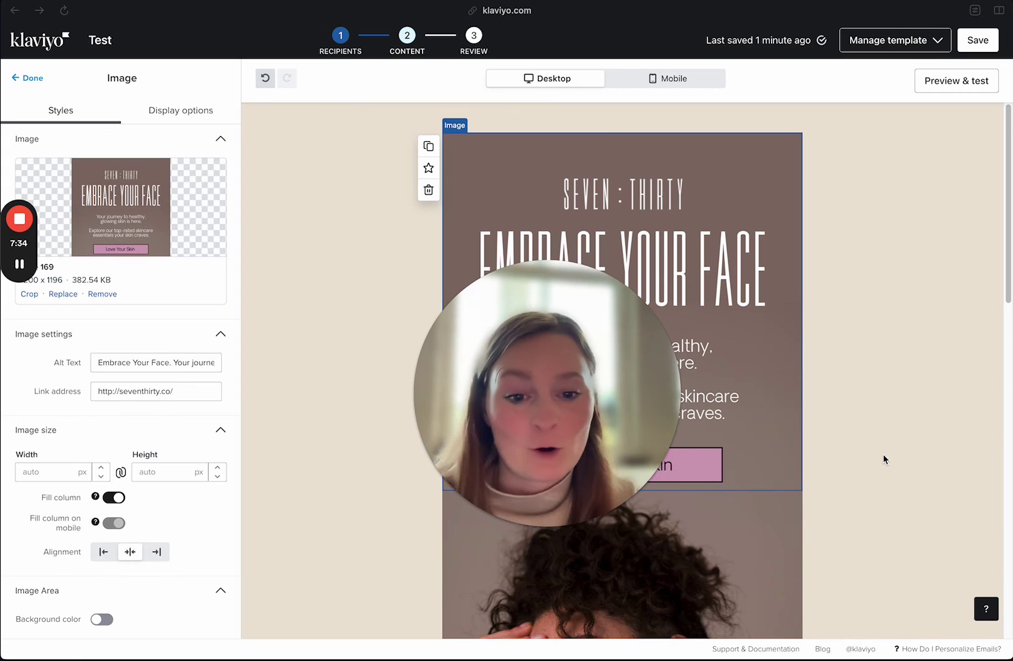